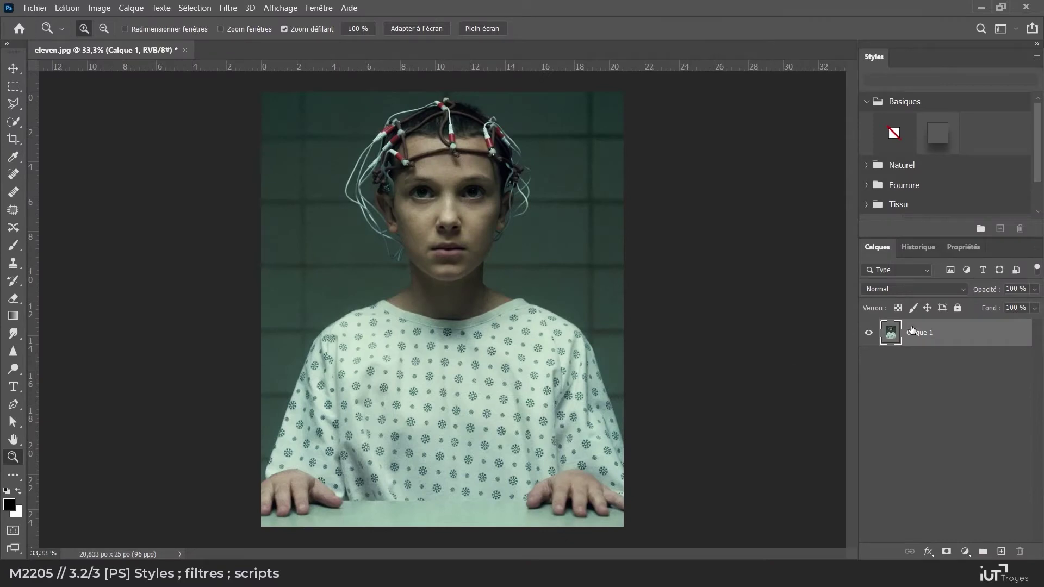
# Try alternative blend modes such as Incrustation on the portrait's only layer, Calque 1, and set it back to Normal
pyautogui.click(951, 290)
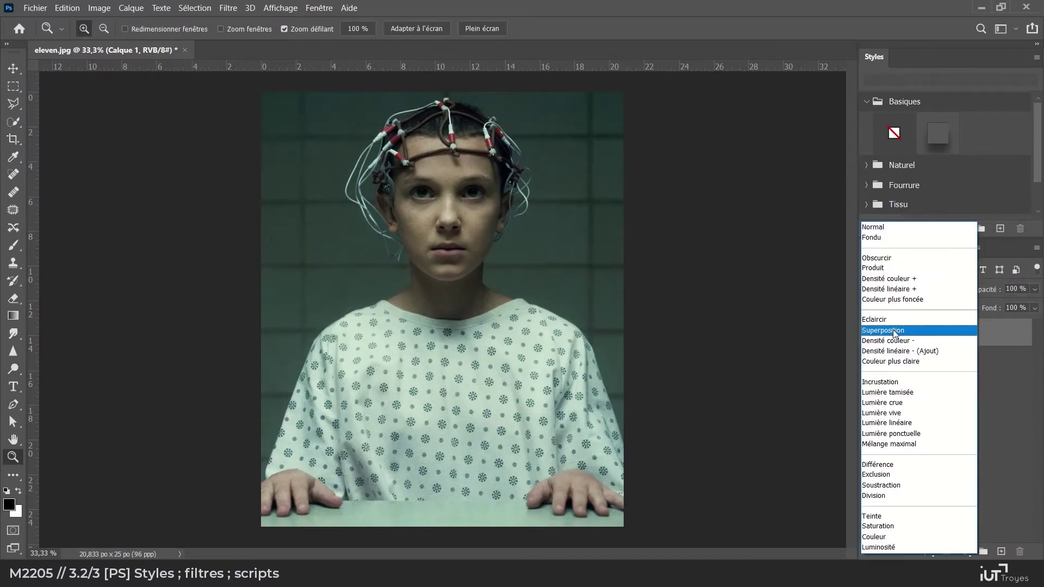
pyautogui.click(894, 383)
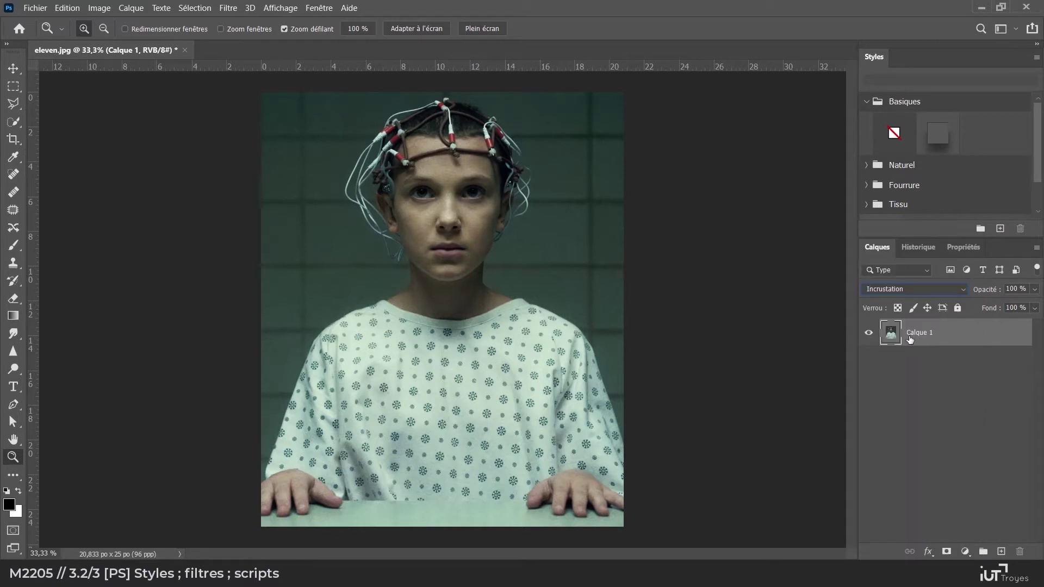
pyautogui.click(901, 289)
pyautogui.click(889, 333)
pyautogui.click(897, 289)
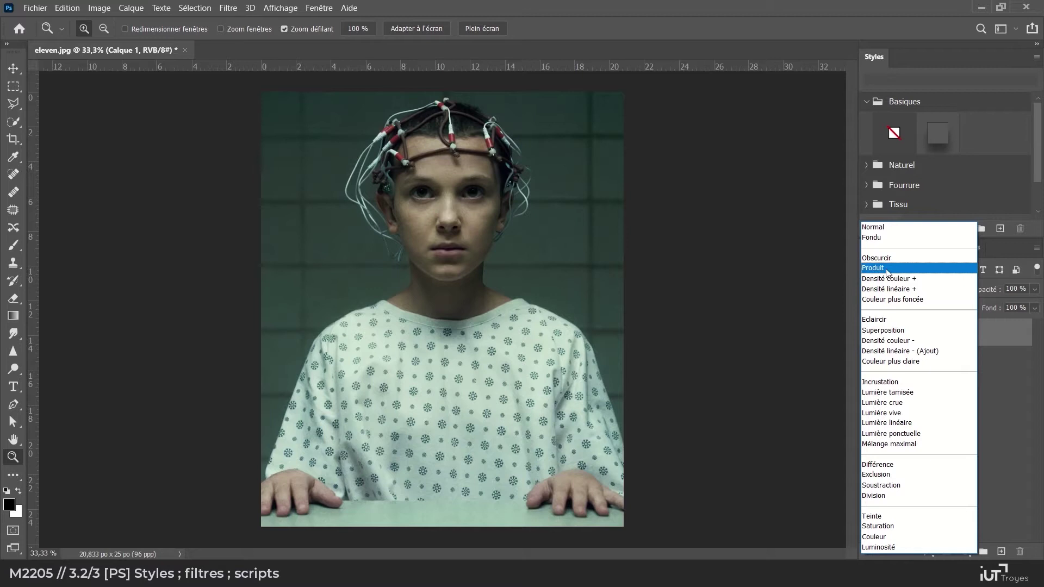
pyautogui.click(891, 264)
pyautogui.click(897, 290)
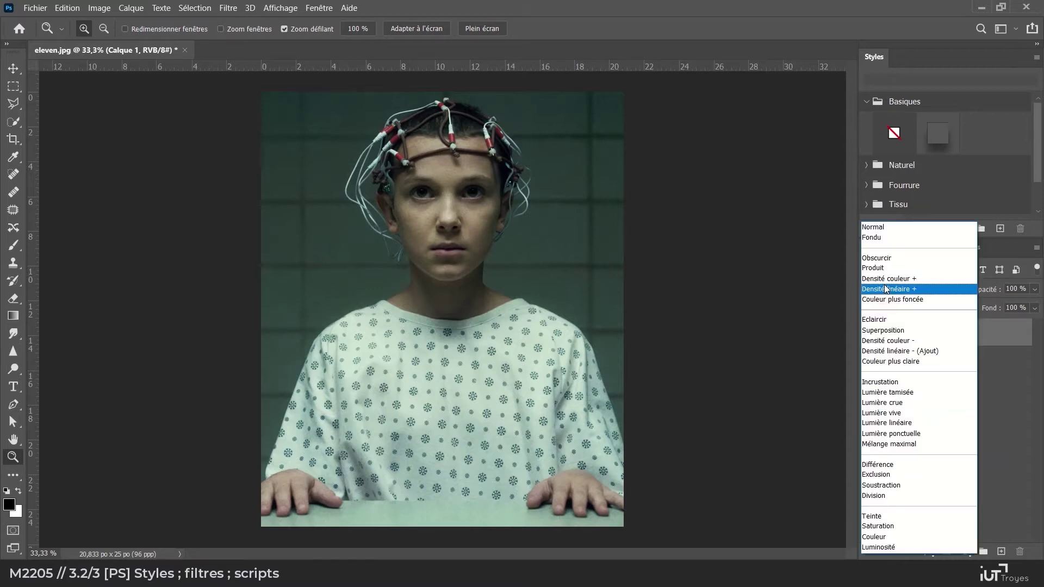
pyautogui.click(868, 229)
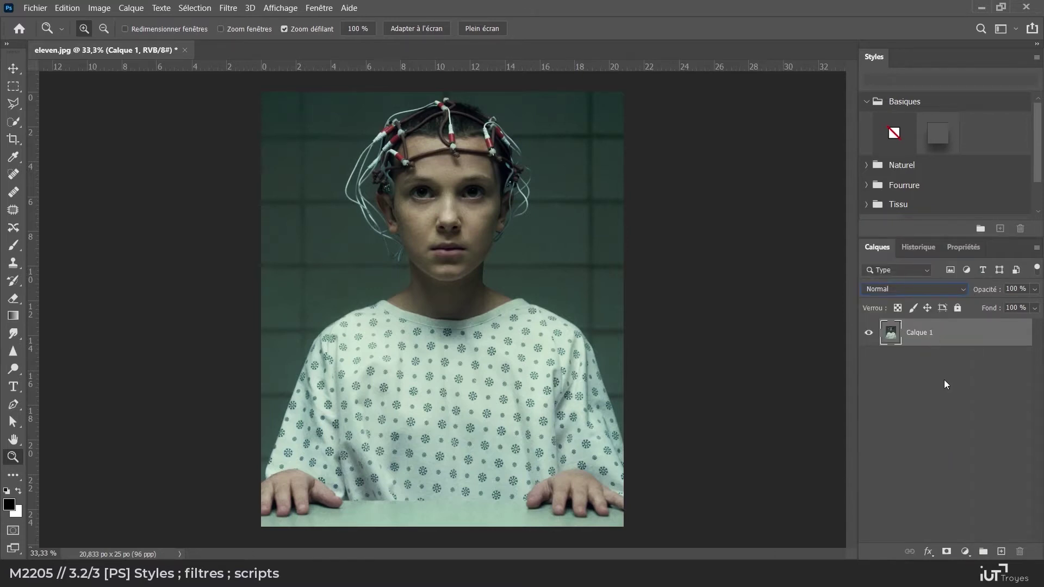
# Duplicate Calque 1 and set the copy's blend mode to Produit to darken the portrait
pyautogui.hotkey('ctrl', 'j')
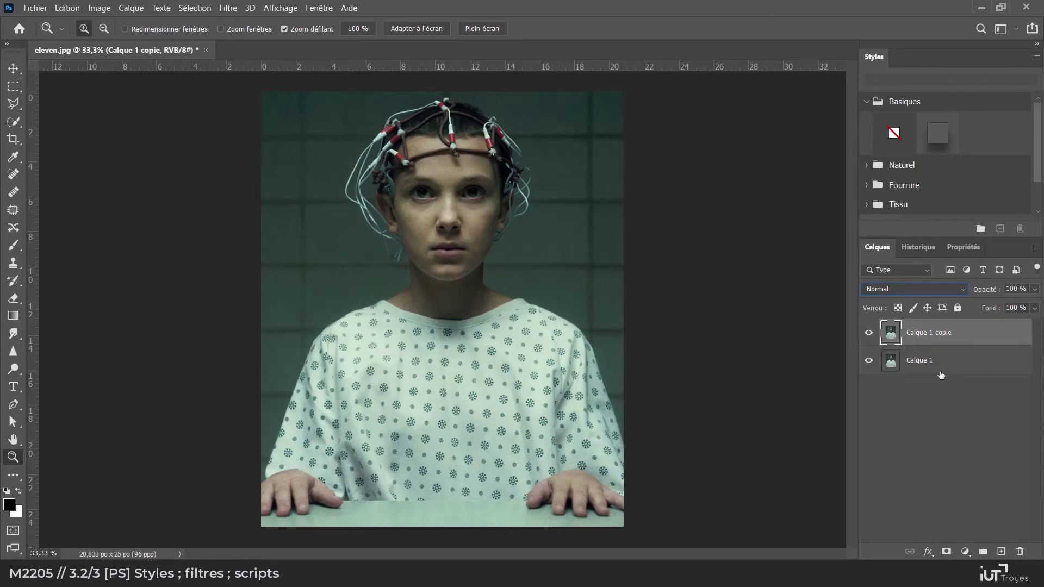
pyautogui.click(918, 291)
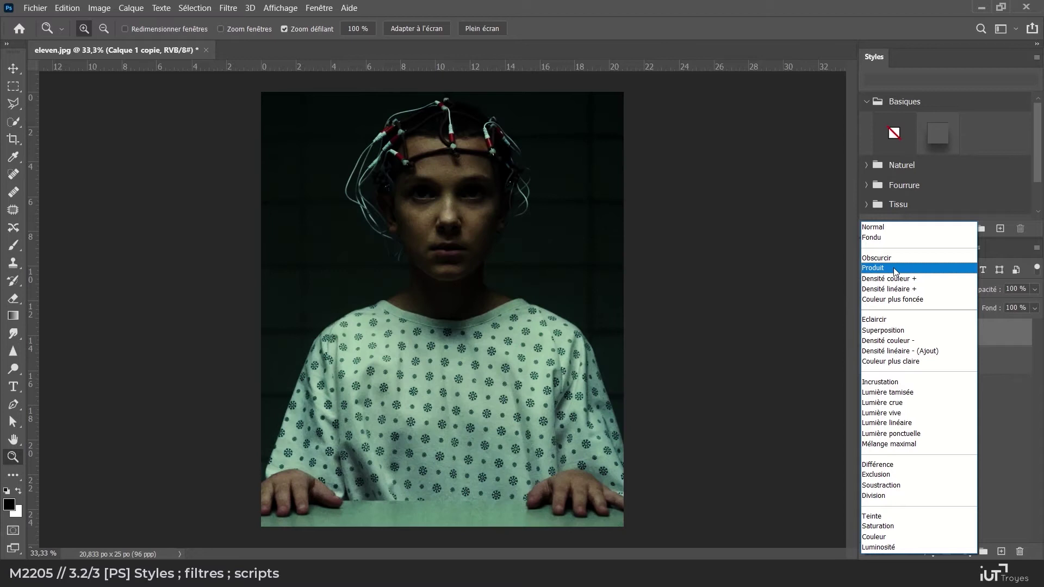
pyautogui.click(894, 268)
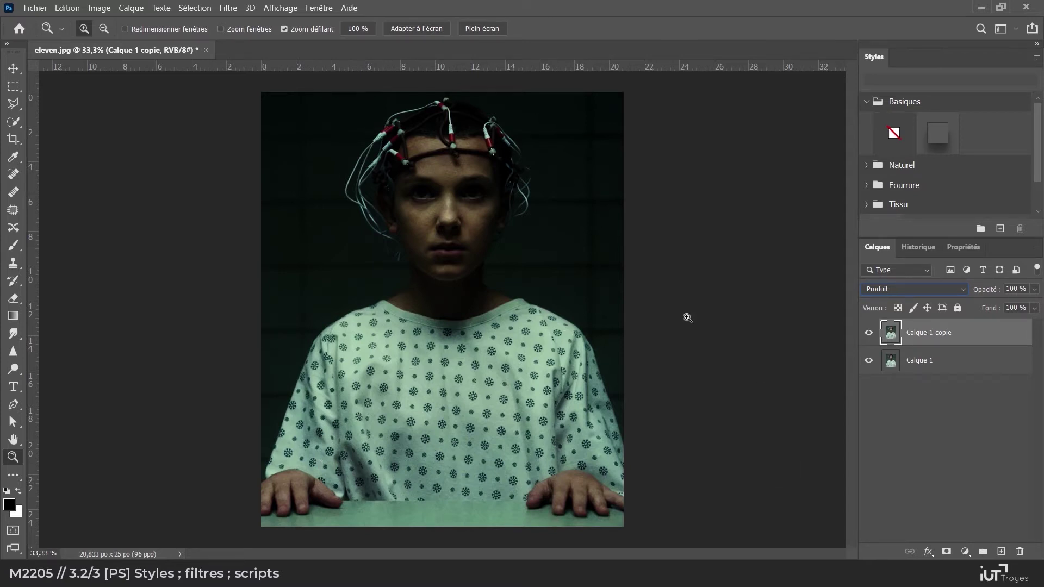
pyautogui.click(905, 297)
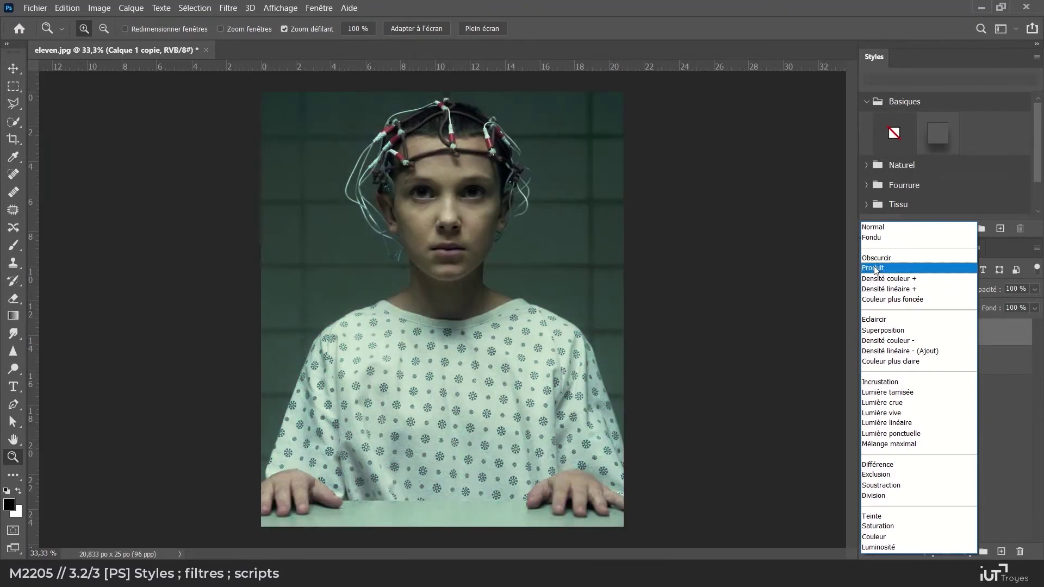
pyautogui.click(874, 267)
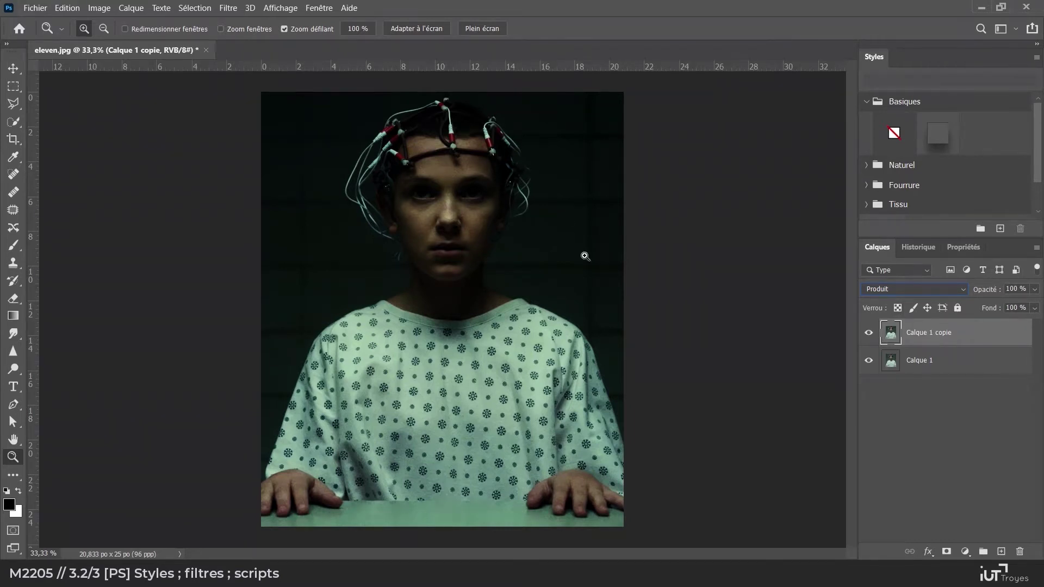
# Try varying the opacity of the Produit copy up to 100 %, and delete the copied layer
pyautogui.click(1035, 290)
pyautogui.moveTo(1006, 302); pyautogui.dragTo(1042, 305)
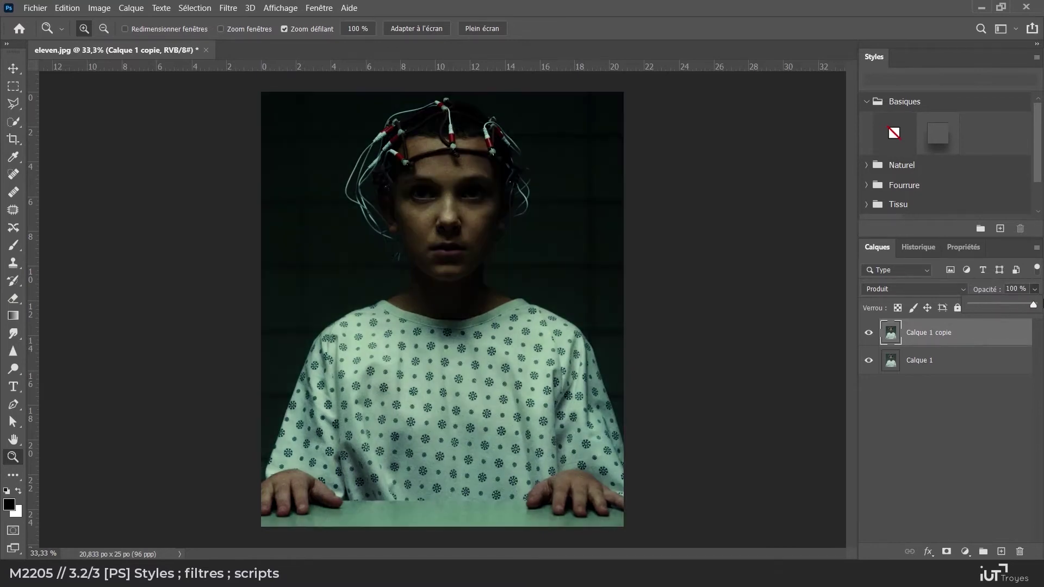
pyautogui.click(946, 332)
pyautogui.click(1020, 551)
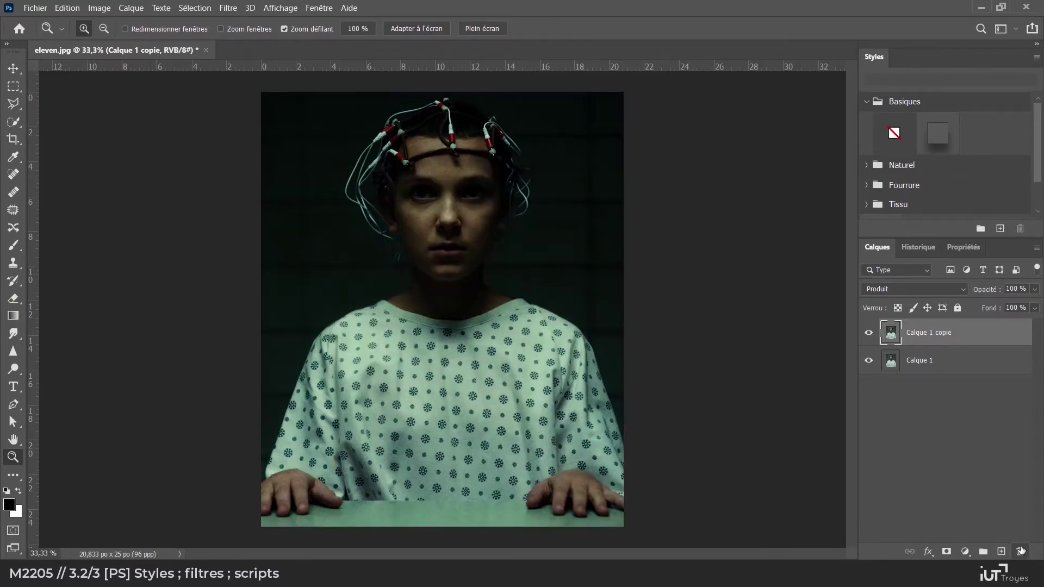
pyautogui.click(493, 225)
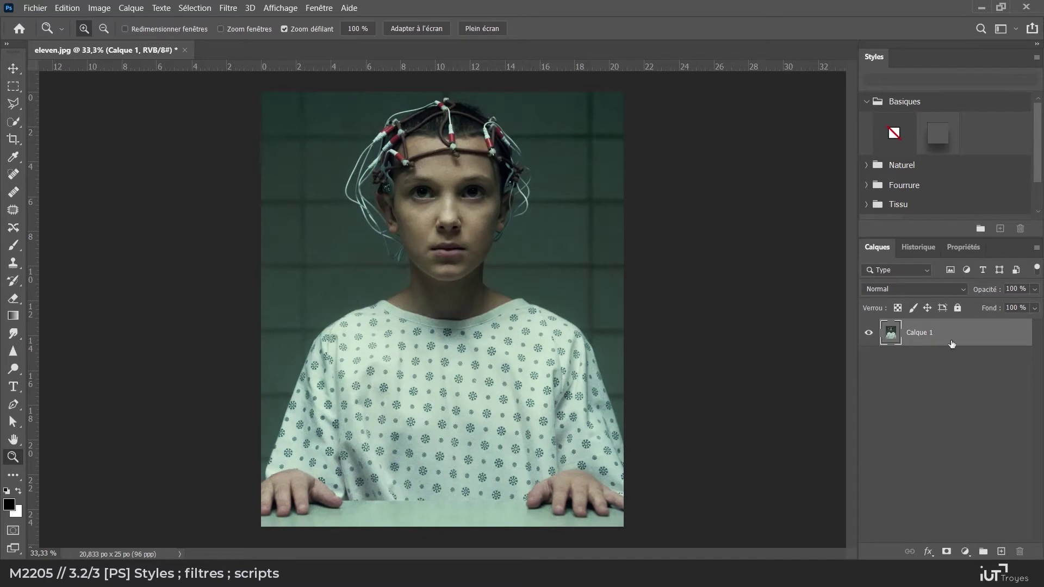
# Add a Niveaux adjustment layer above Calque 1 in Produit blend mode and brighten its midtones
pyautogui.click(965, 552)
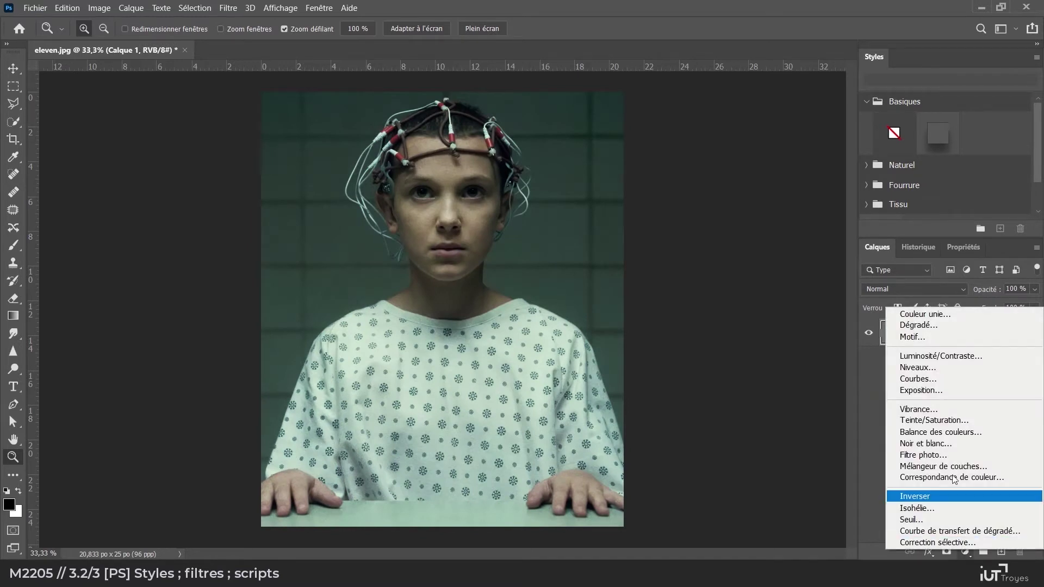
pyautogui.click(926, 370)
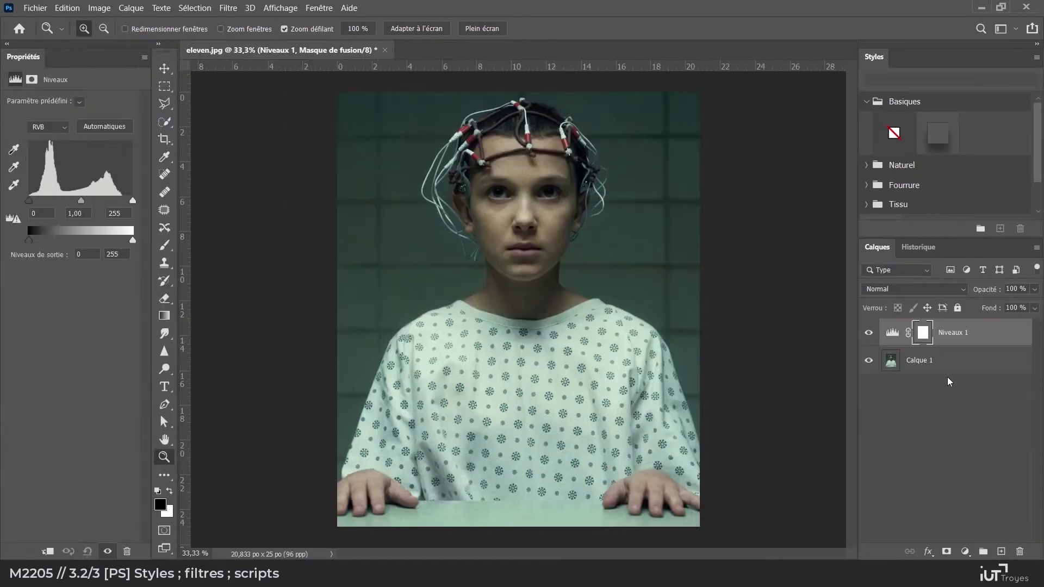
pyautogui.click(948, 381)
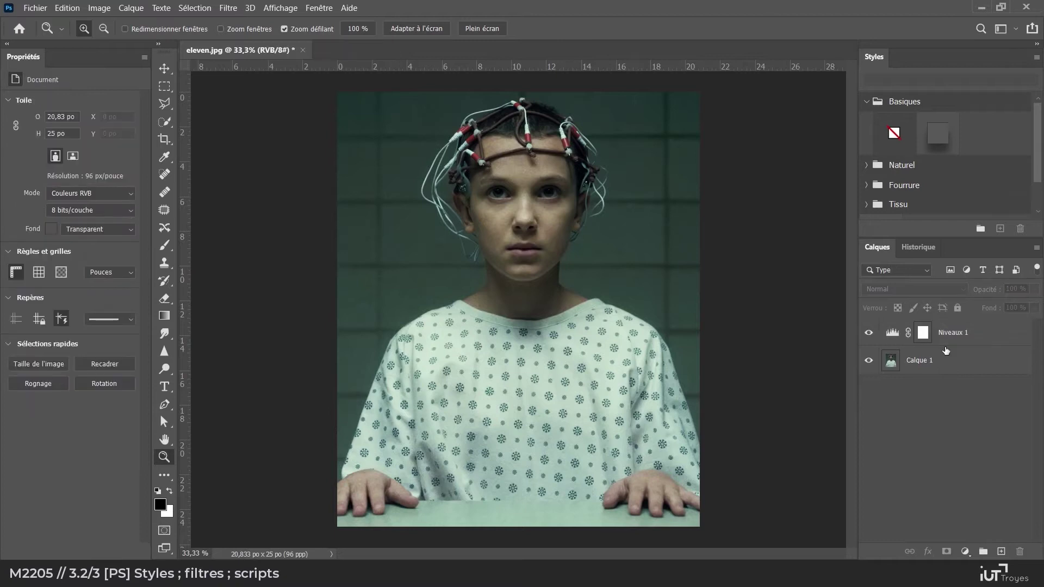
pyautogui.click(954, 335)
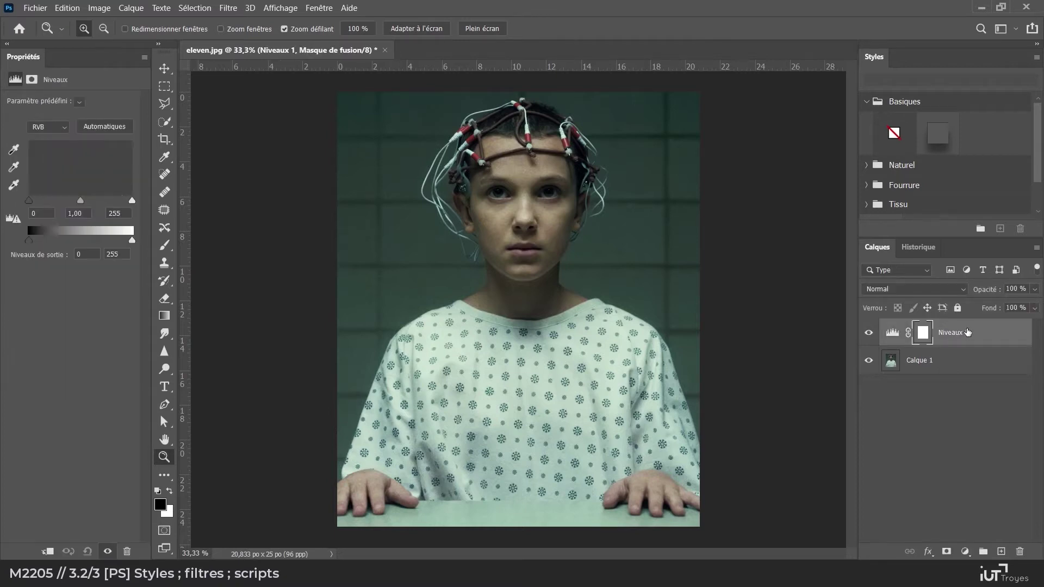
pyautogui.click(920, 290)
pyautogui.click(919, 265)
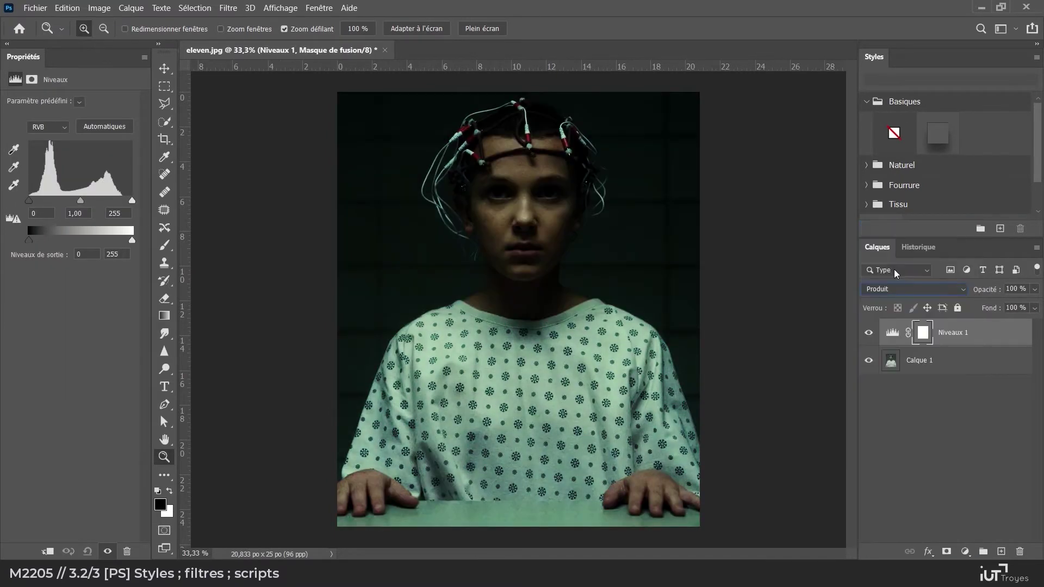
pyautogui.moveTo(81, 203)
pyautogui.mouseDown()
pyautogui.moveTo(55, 202)
pyautogui.moveTo(115, 202)
pyautogui.moveTo(48, 204)
pyautogui.moveTo(75, 204)
pyautogui.moveTo(65, 203)
pyautogui.mouseUp()
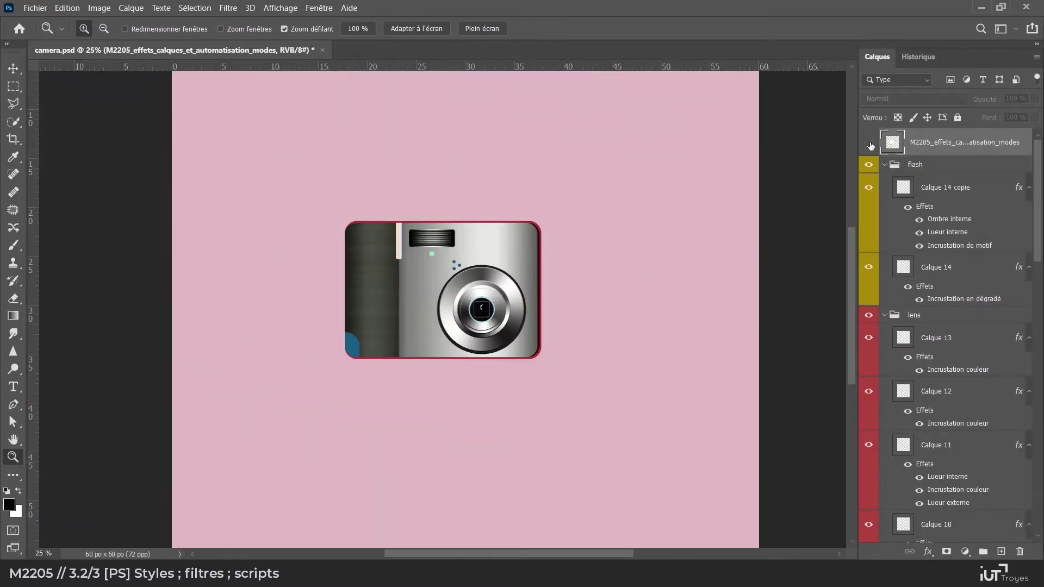
# Show the annotation layer over the camera in camera.psd and set its blend mode to Obscurcir
pyautogui.click(869, 143)
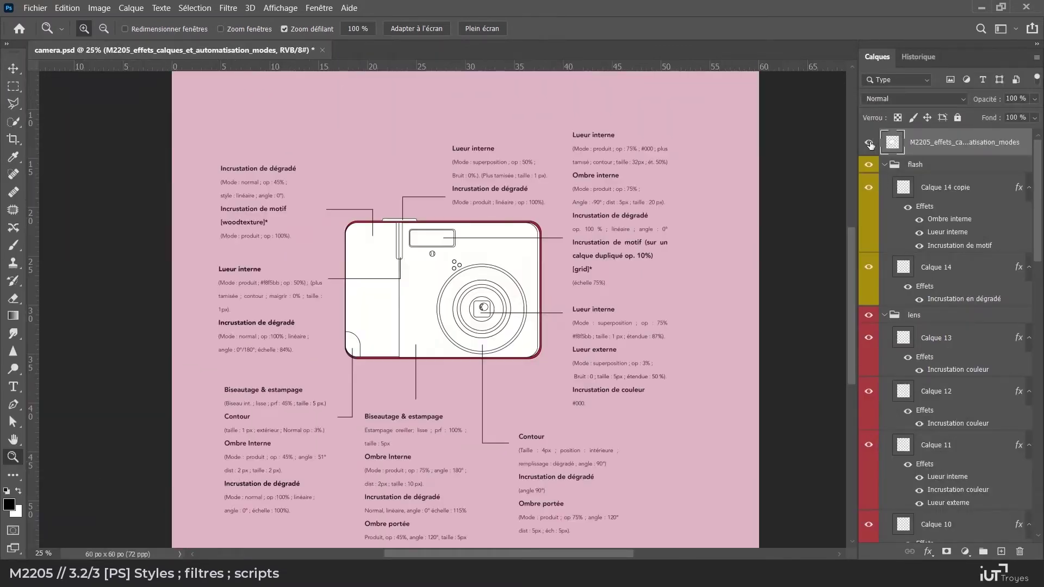
pyautogui.click(955, 102)
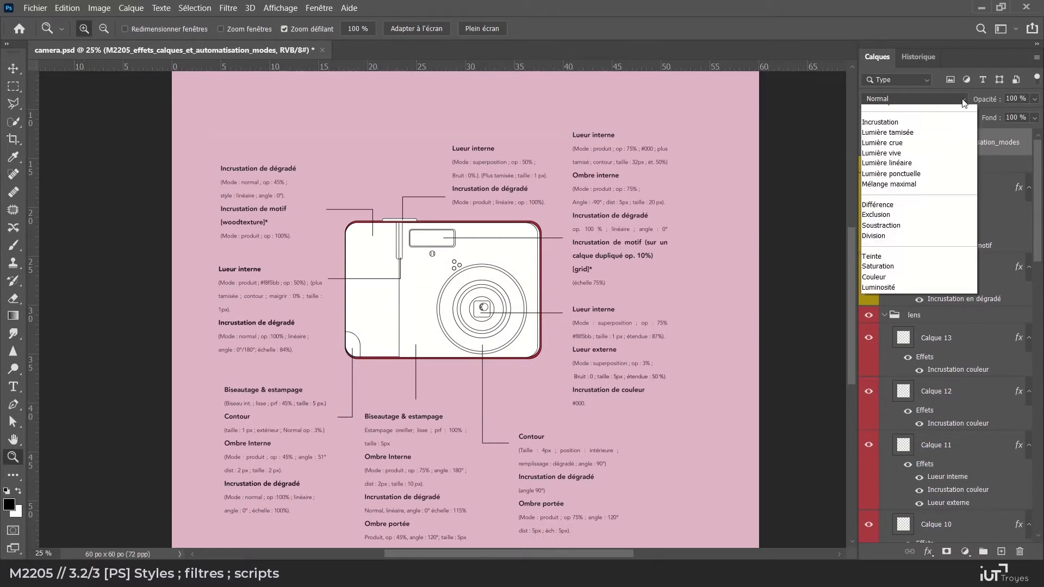
pyautogui.click(900, 143)
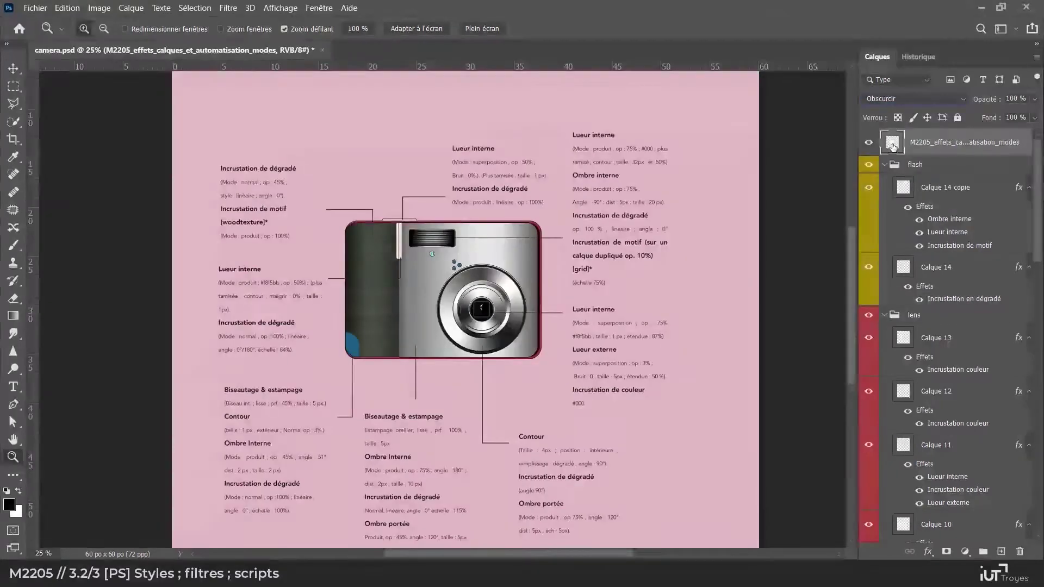
pyautogui.click(465, 262)
pyautogui.click(465, 263)
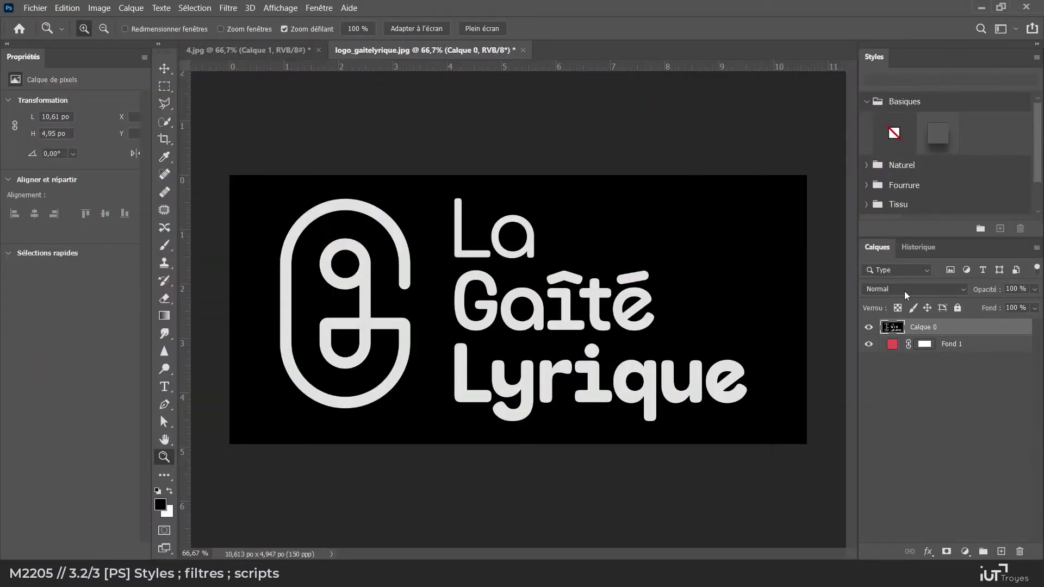
# Preview the Eclaircir blend mode on the logo layer Calque 0 over the red fill
pyautogui.click(905, 290)
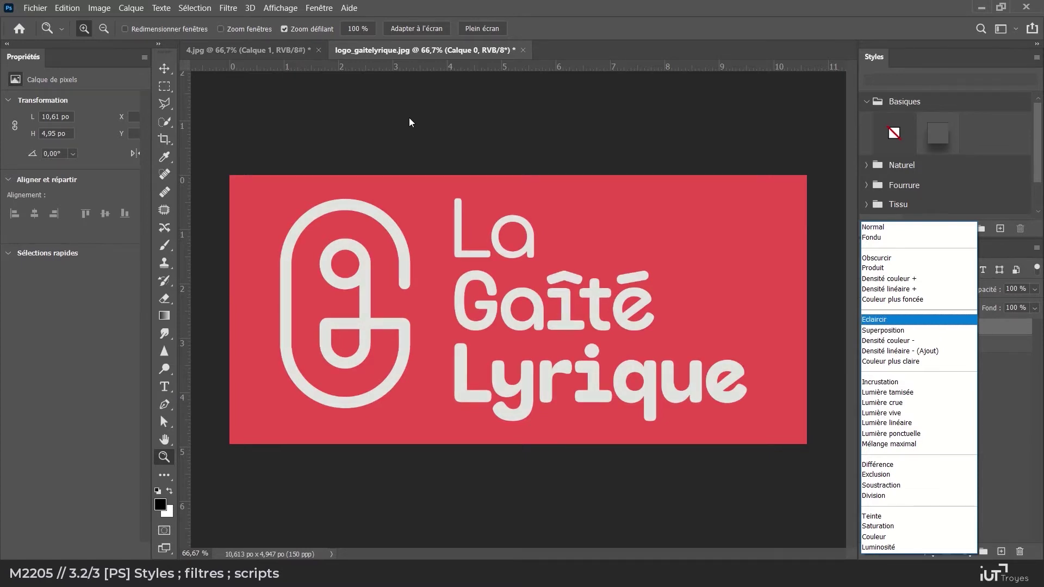
pyautogui.press('Escape')
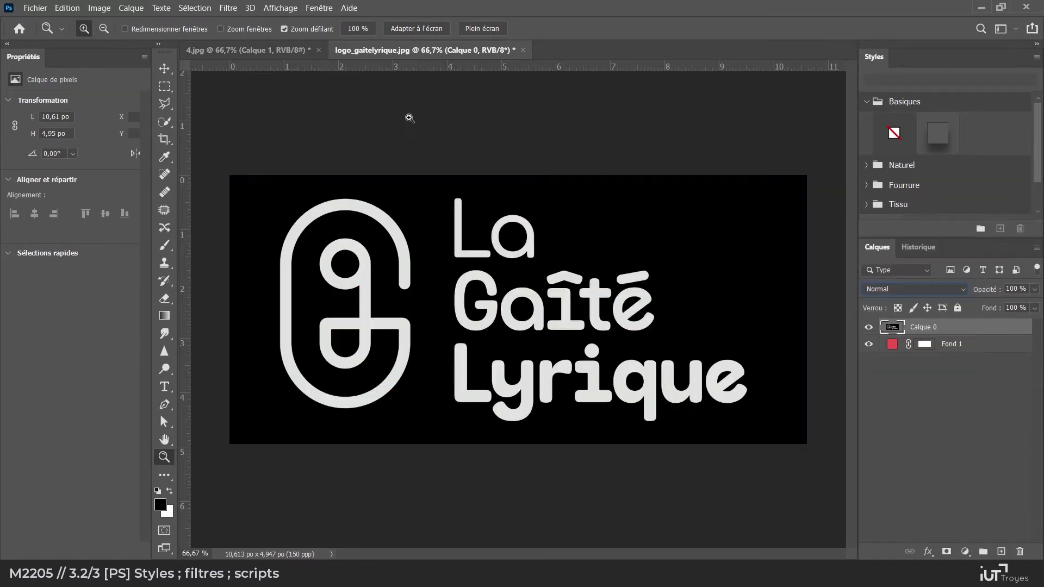
# Show Calque 1 in 4.jpg with the Superposition blend mode and compare the photo with and without it
pyautogui.click(292, 53)
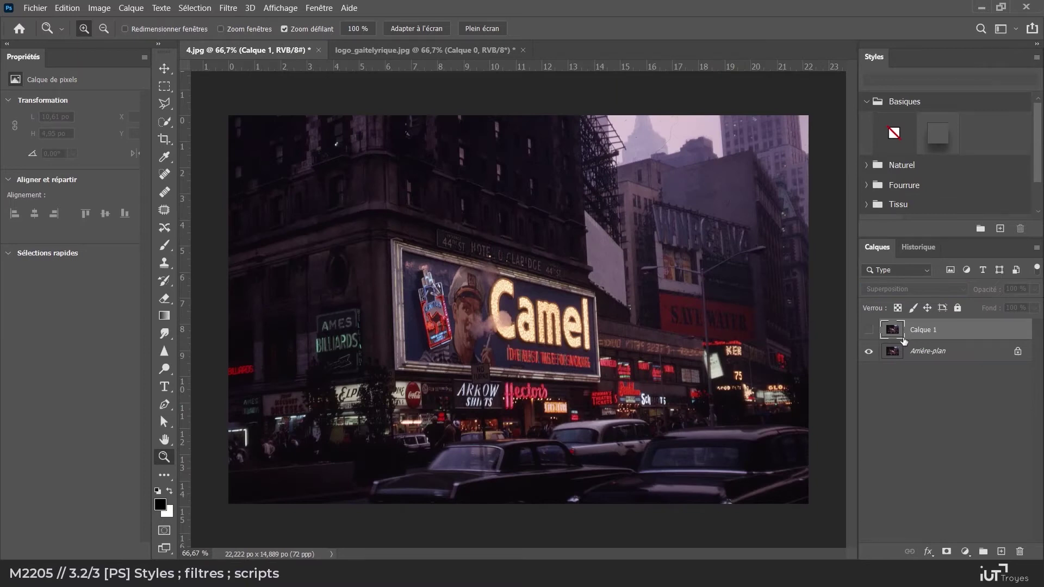
pyautogui.click(869, 330)
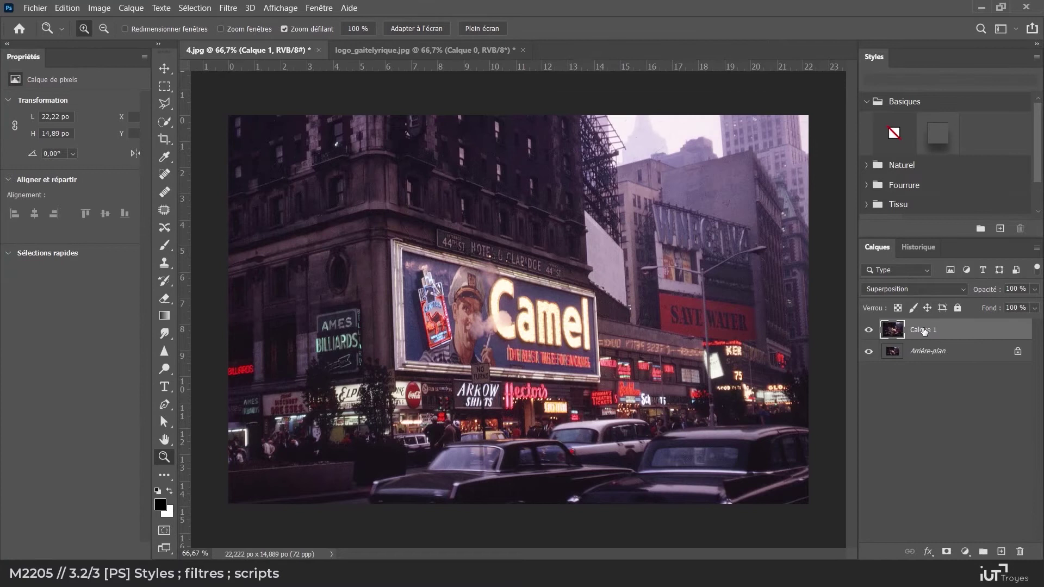
pyautogui.click(889, 289)
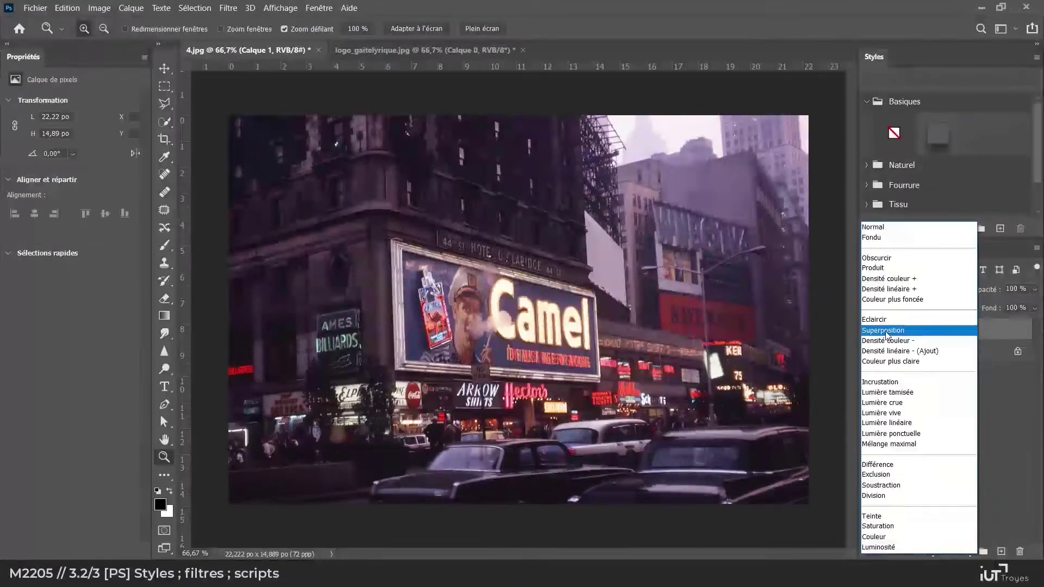
pyautogui.click(881, 330)
pyautogui.click(869, 330)
pyautogui.click(869, 330)
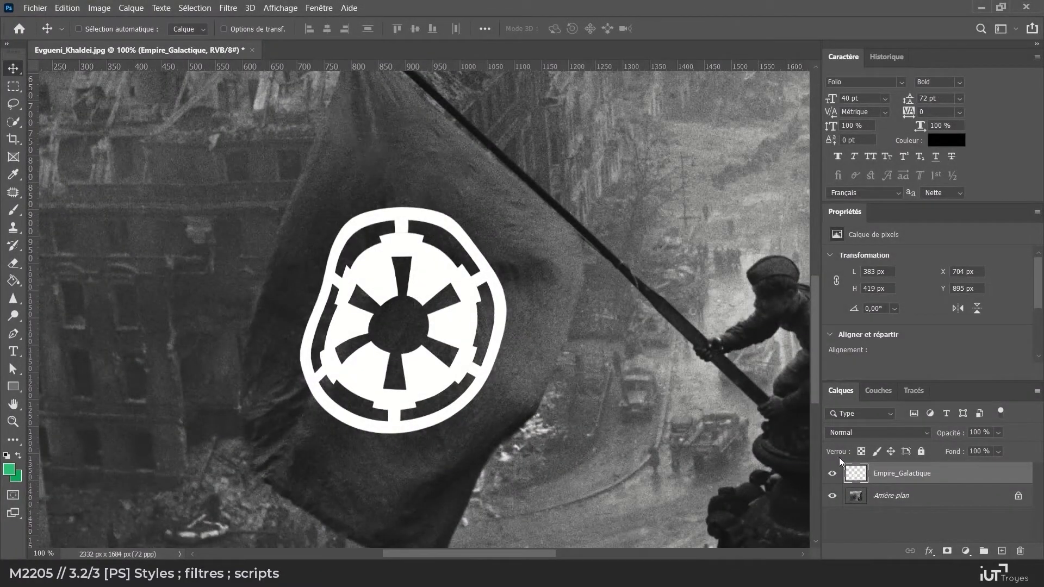
# Set the blend mode of the Empire_Galactique emblem layer on the flag to Incrustation
pyautogui.click(926, 433)
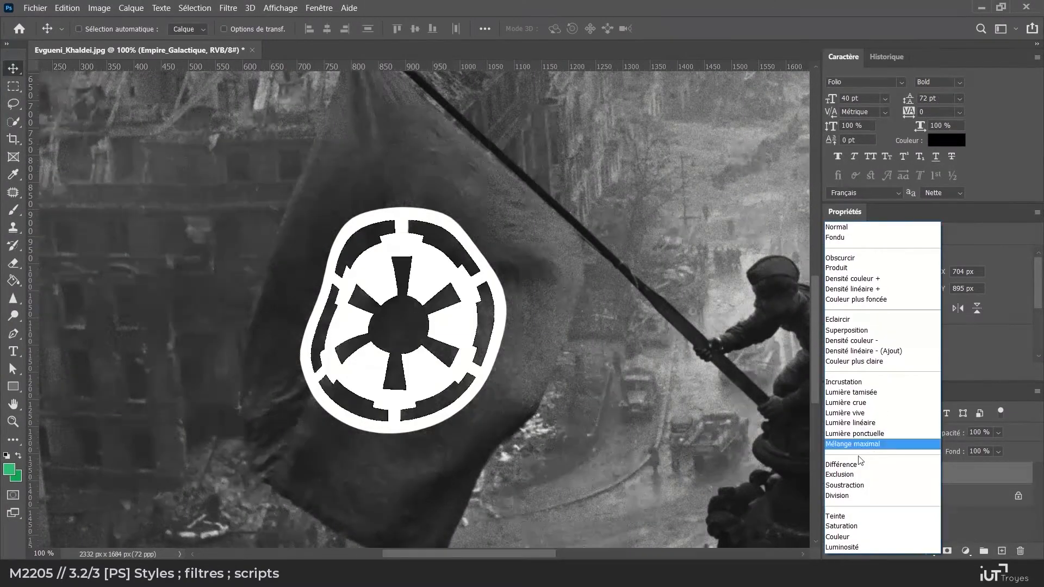
pyautogui.click(858, 383)
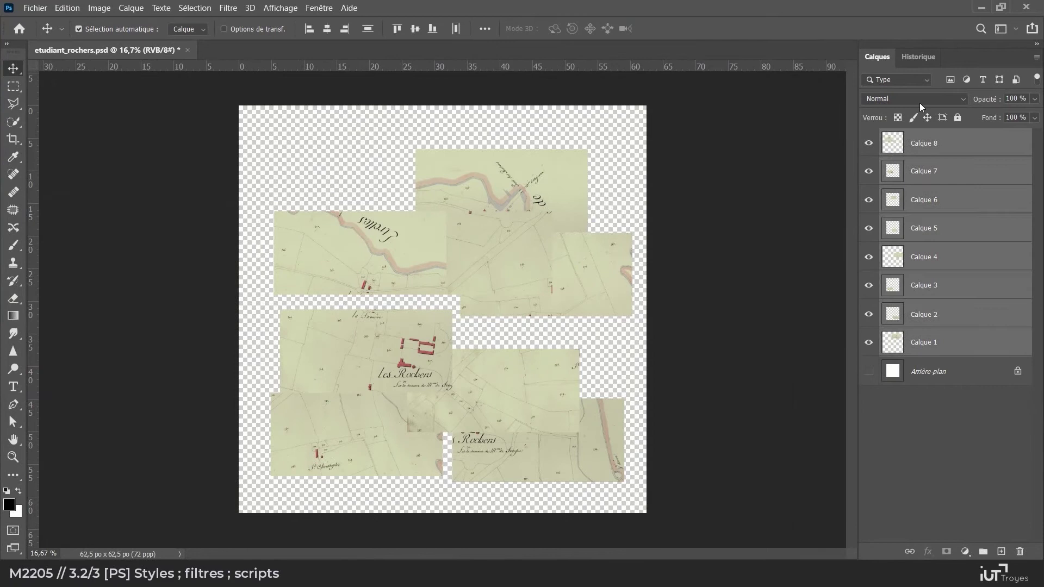
# Set map layers Calque 1 to Calque 8 to Exclusion and move Calque 3 and Calque 6 to align their overlaps with neighbouring pieces
pyautogui.click(918, 100)
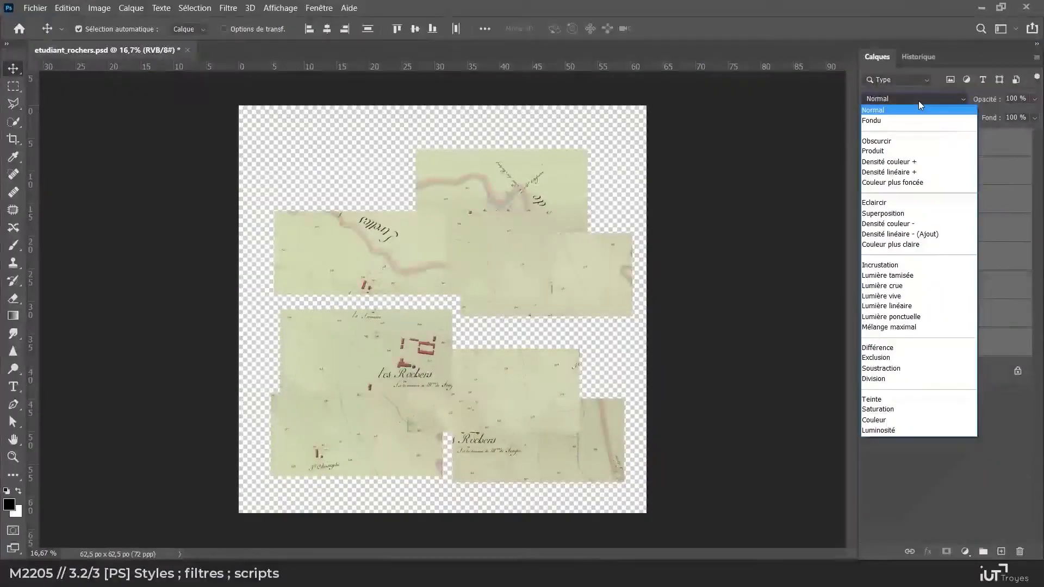
pyautogui.click(875, 357)
pyautogui.scroll(6, 429, 347)
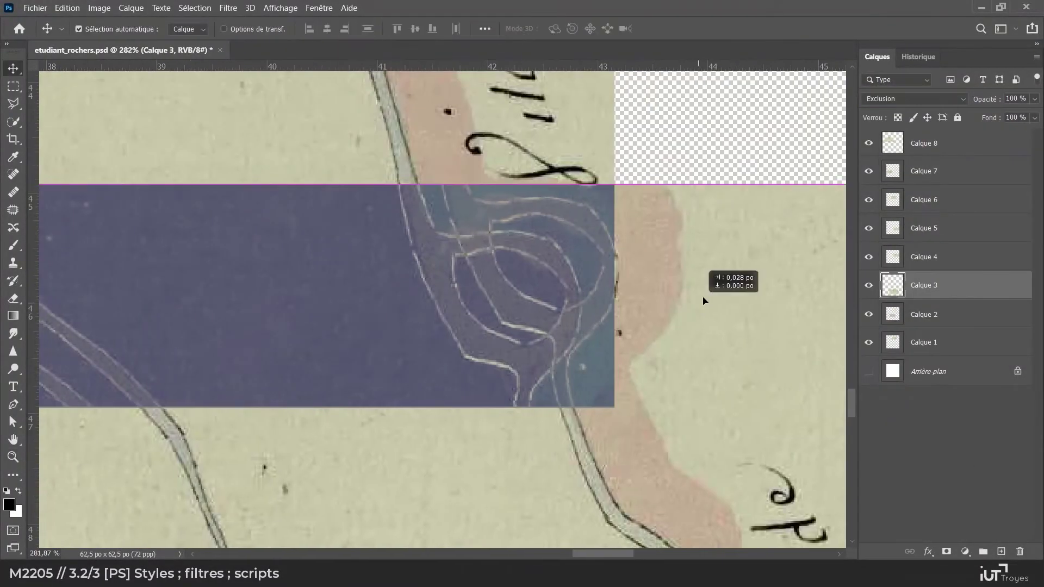
pyautogui.moveTo(703, 296); pyautogui.dragTo(668, 333)
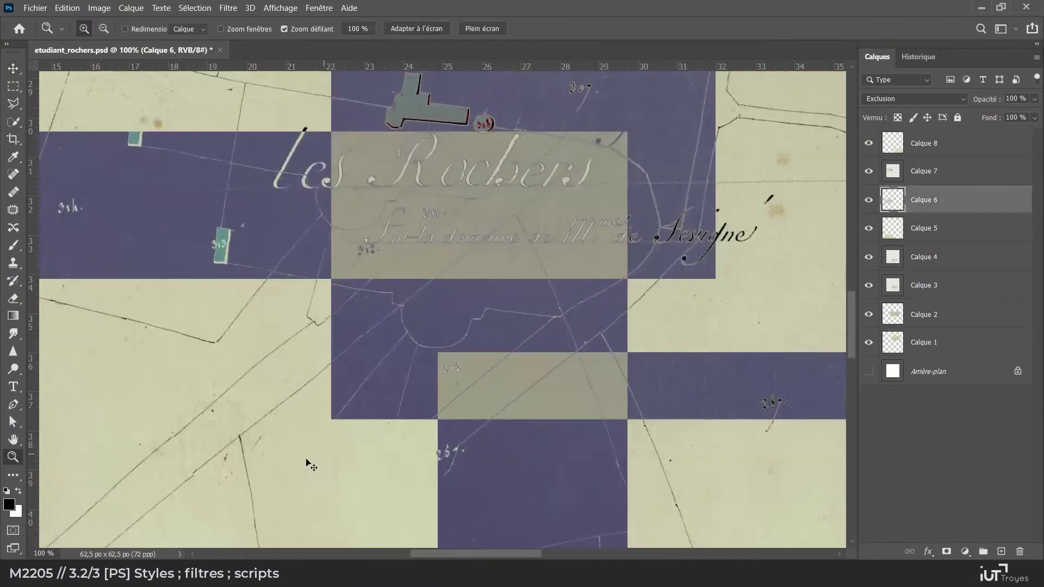
pyautogui.moveTo(288, 413); pyautogui.dragTo(309, 394)
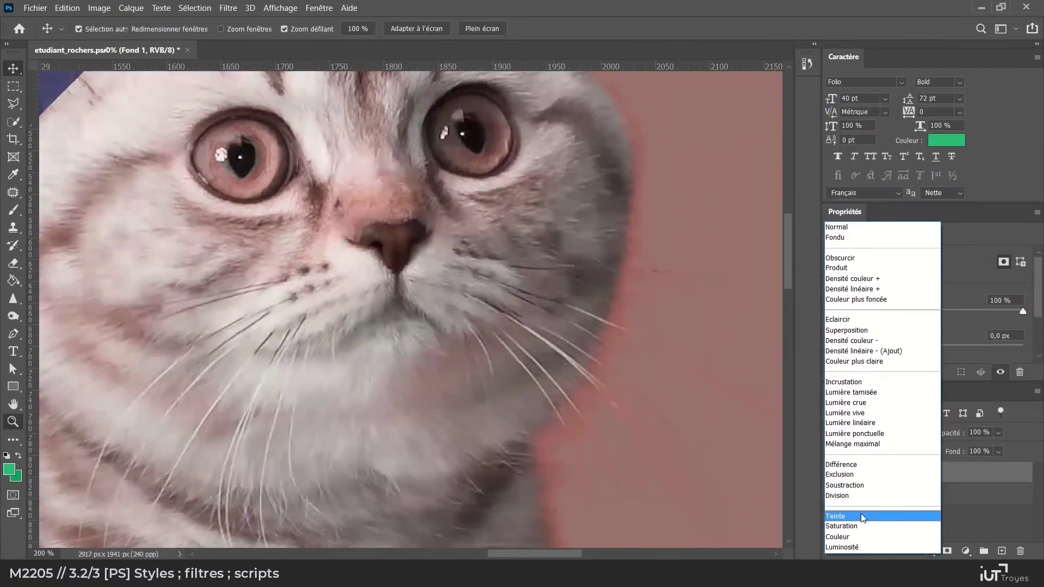
# Set the Fond 1 fill layer over the cat to the Teinte blend mode and compare the image with and without it
pyautogui.click(860, 513)
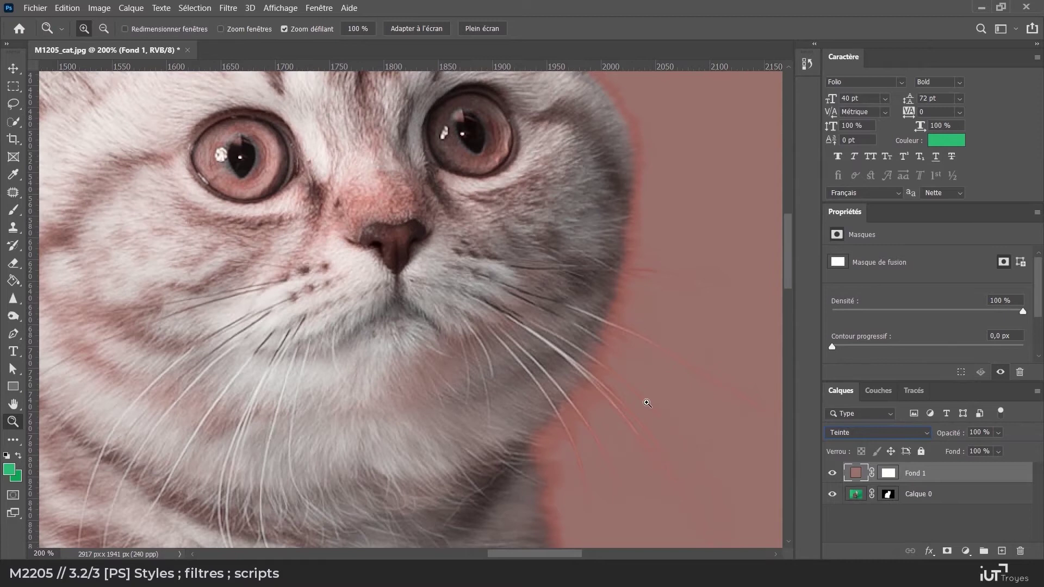
pyautogui.click(622, 398)
pyautogui.keyDown('alt'); pyautogui.click(622, 397); pyautogui.keyUp('alt')
pyautogui.moveTo(606, 396); pyautogui.dragTo(651, 287)
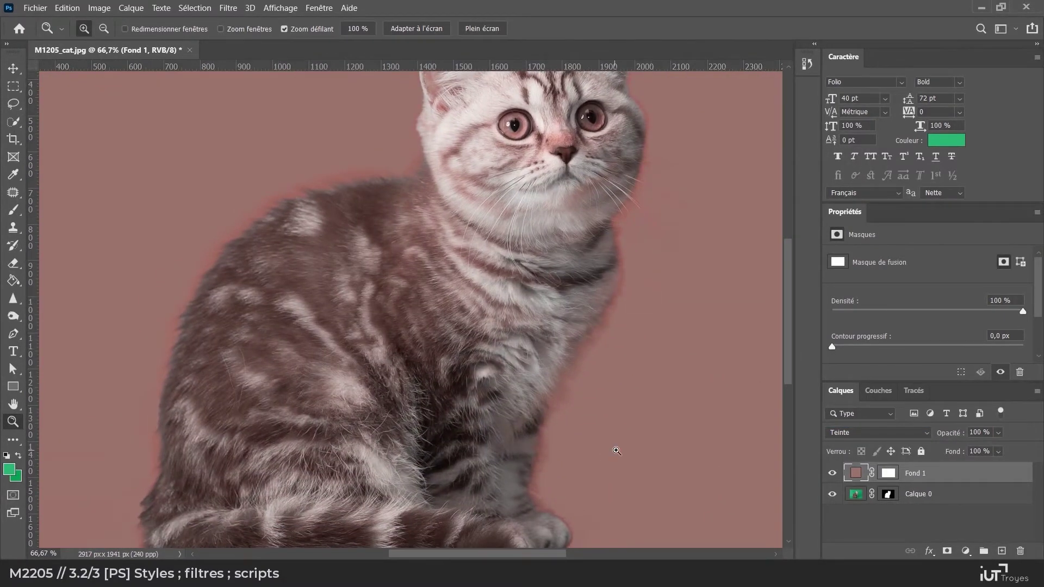
pyautogui.click(832, 472)
pyautogui.click(832, 473)
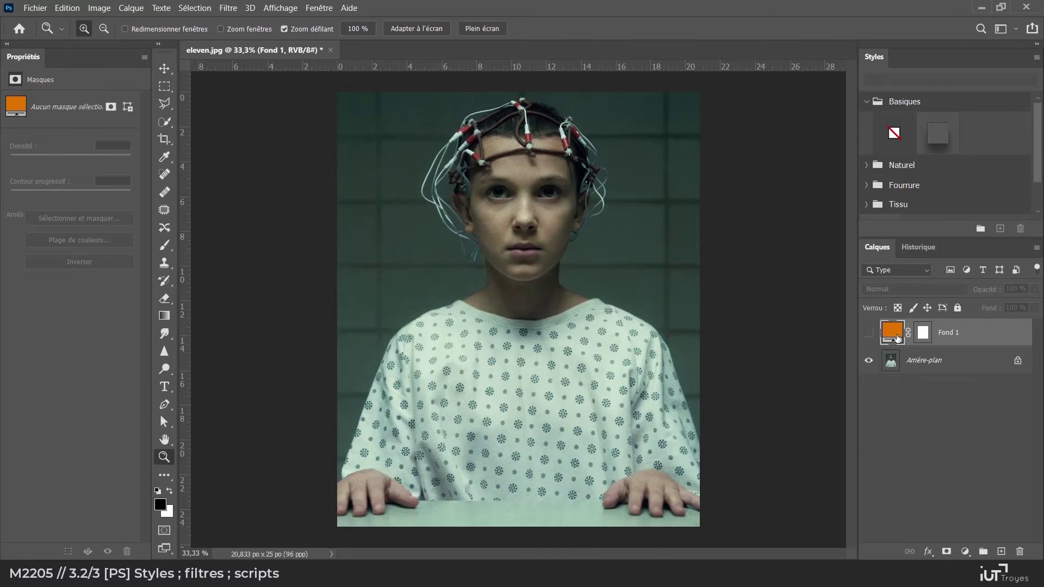
# Show the orange Fond 1 fill layer in eleven.jpg and open its blend mode choices
pyautogui.click(868, 332)
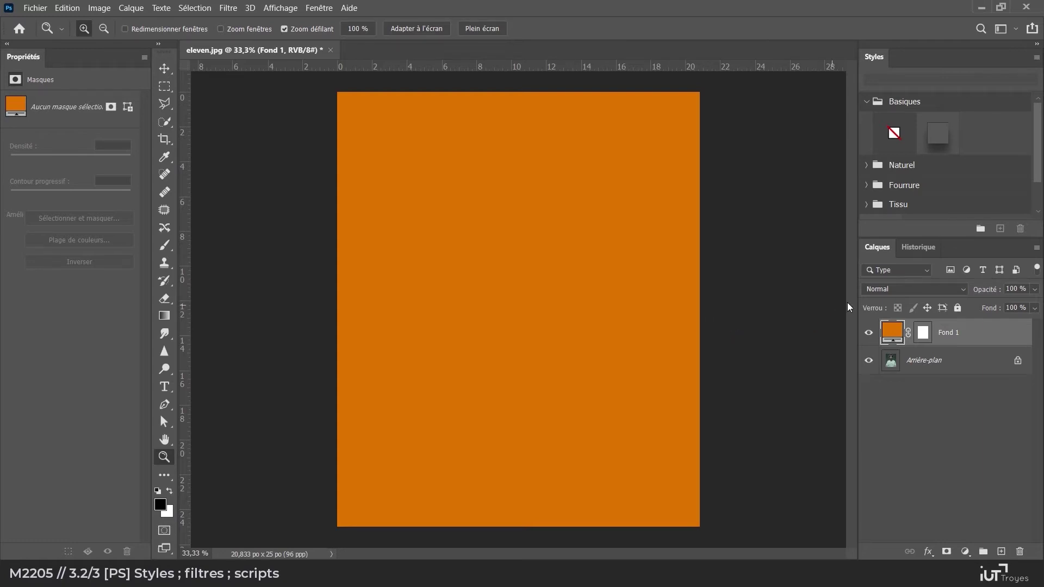
pyautogui.click(882, 294)
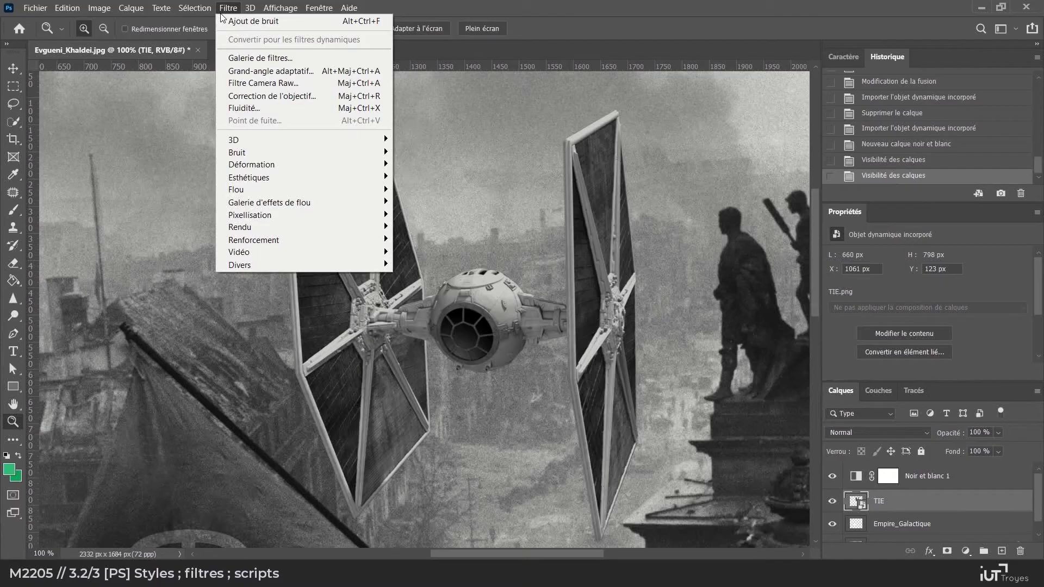
# Apply the Ajout de bruit and Flou directionnel filters to the TIE smart object in Evgueni_Khaldei.jpg
pyautogui.moveTo(375, 152)
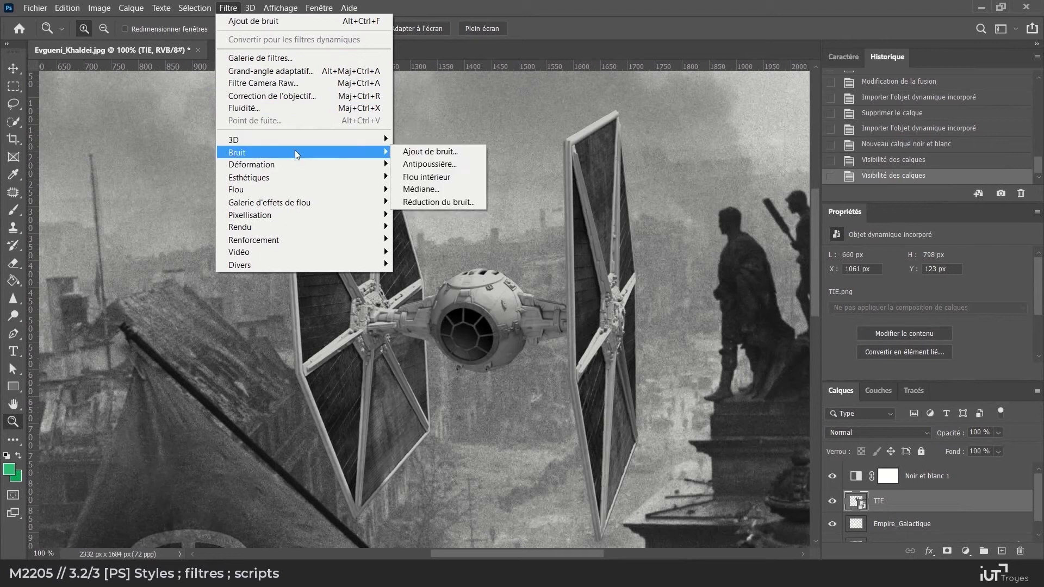
pyautogui.click(396, 153)
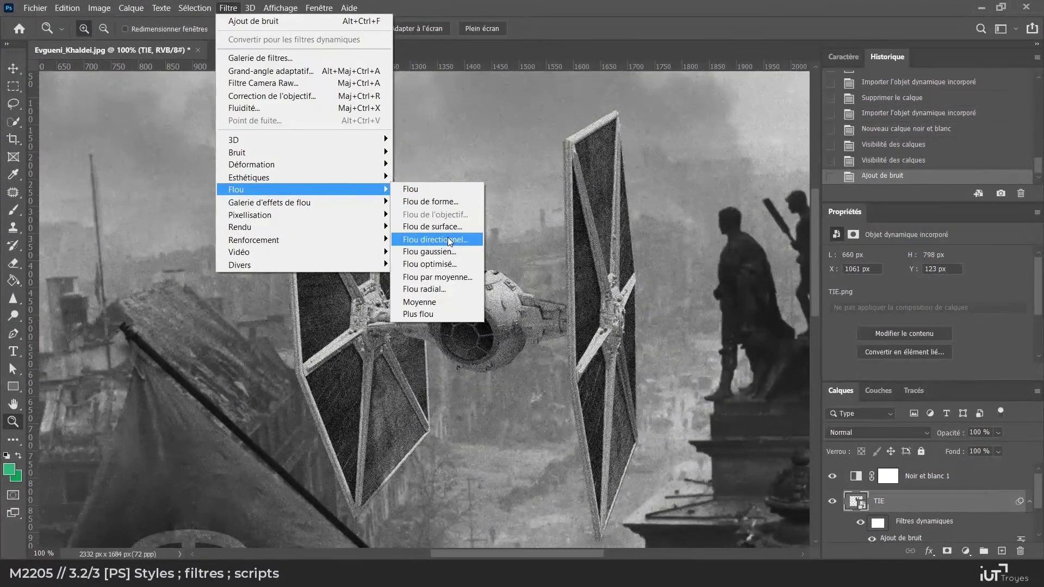
pyautogui.click(448, 237)
pyautogui.moveTo(775, 451); pyautogui.dragTo(749, 453)
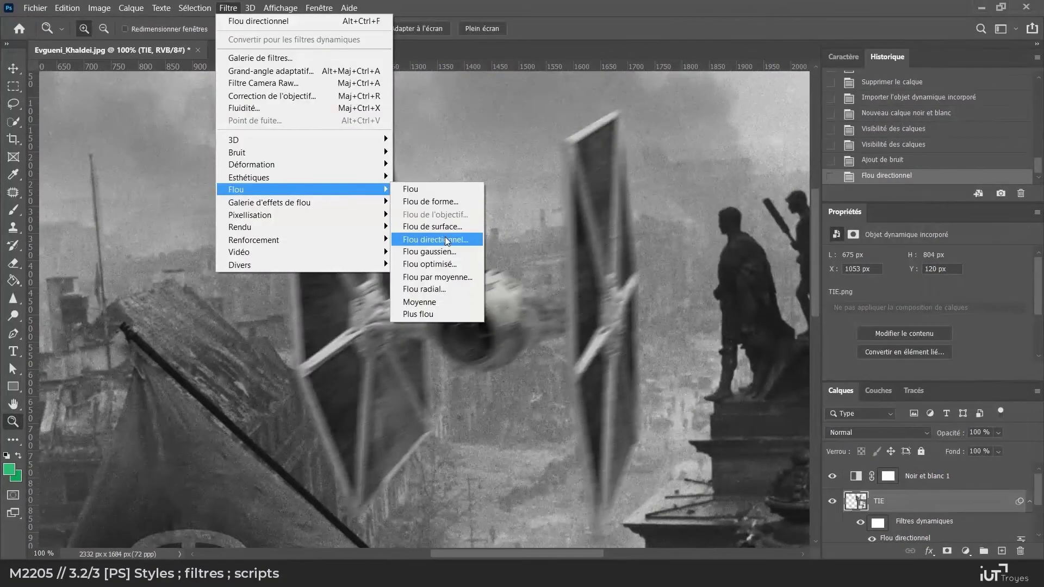
pyautogui.click(441, 233)
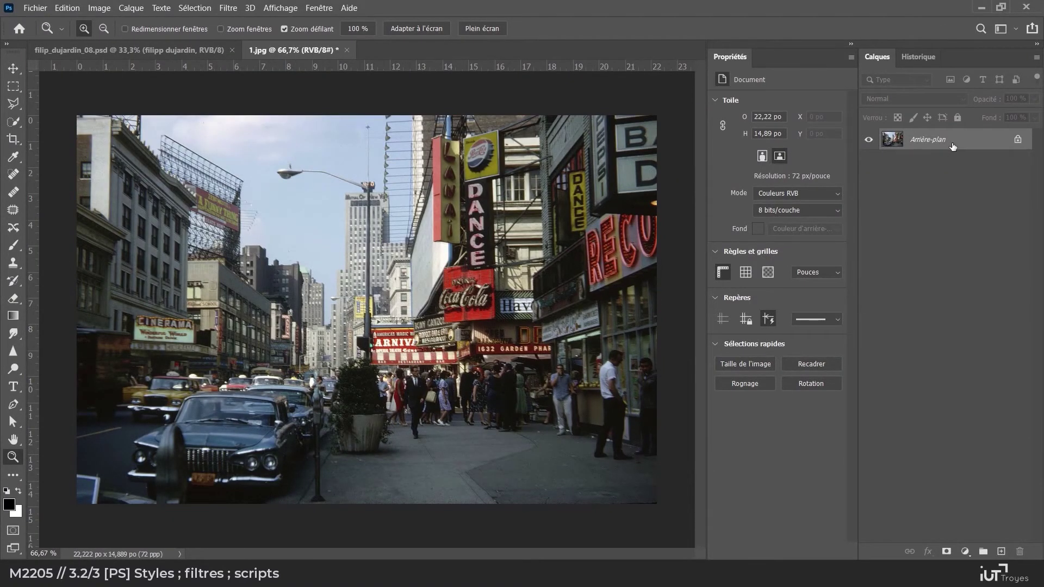
# Turn the Arrière-plan of 1.jpg into the layer Calque 0 and convert it to a smart object
pyautogui.rightClick(952, 146)
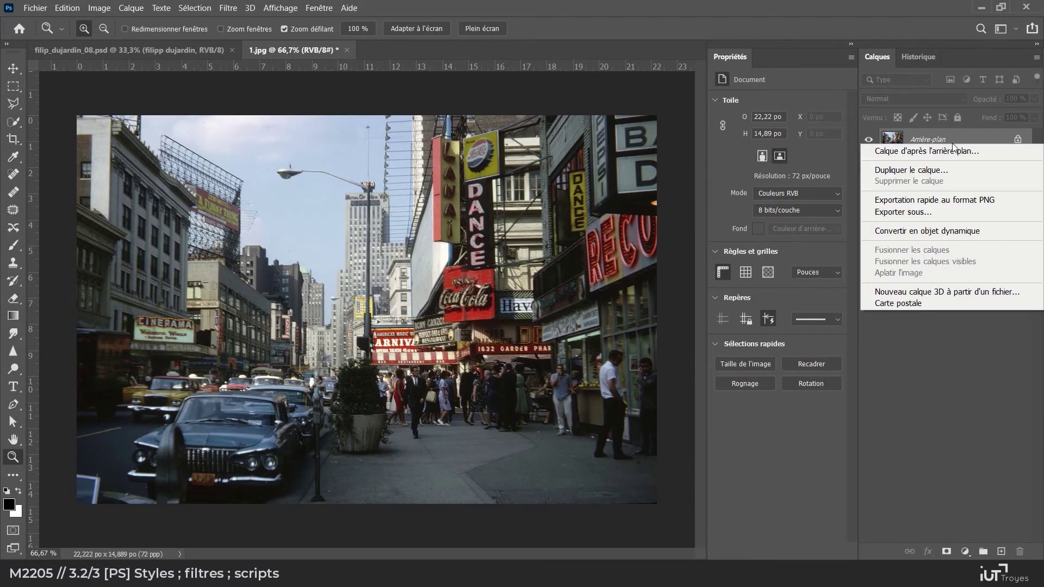
pyautogui.click(980, 141)
pyautogui.doubleClick(987, 143)
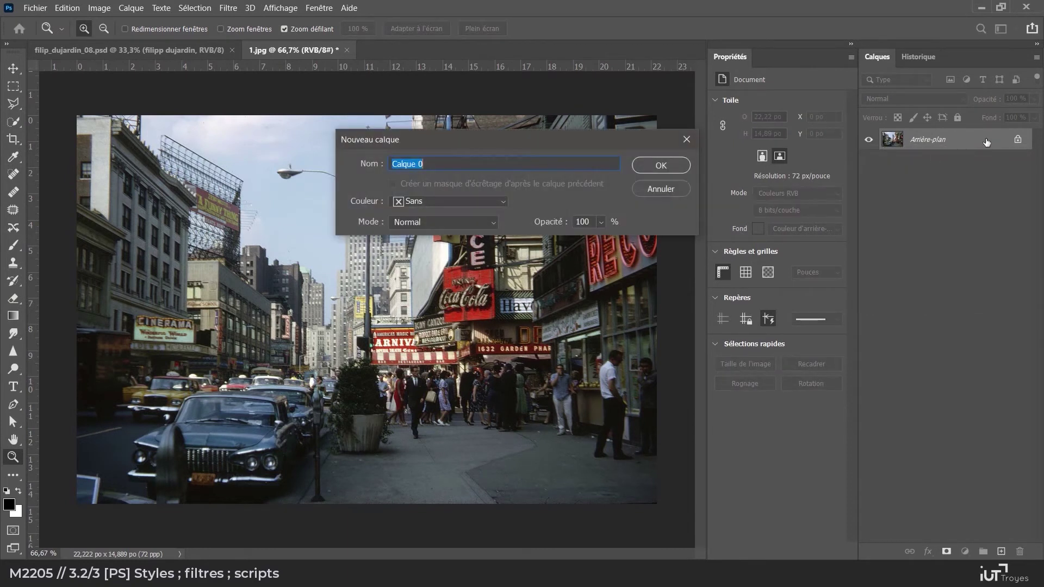
pyautogui.click(660, 167)
pyautogui.rightClick(953, 143)
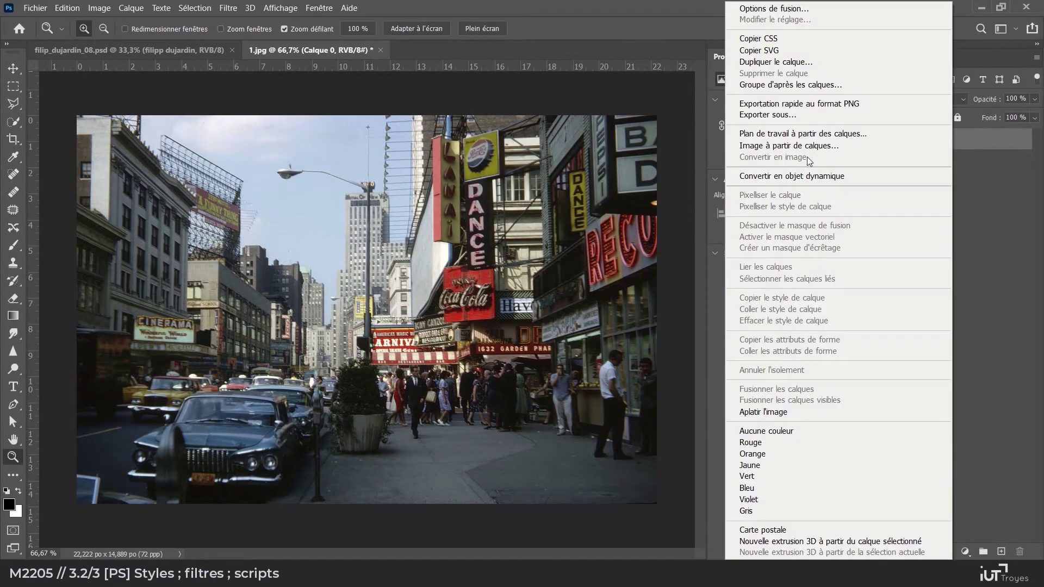
pyautogui.click(765, 175)
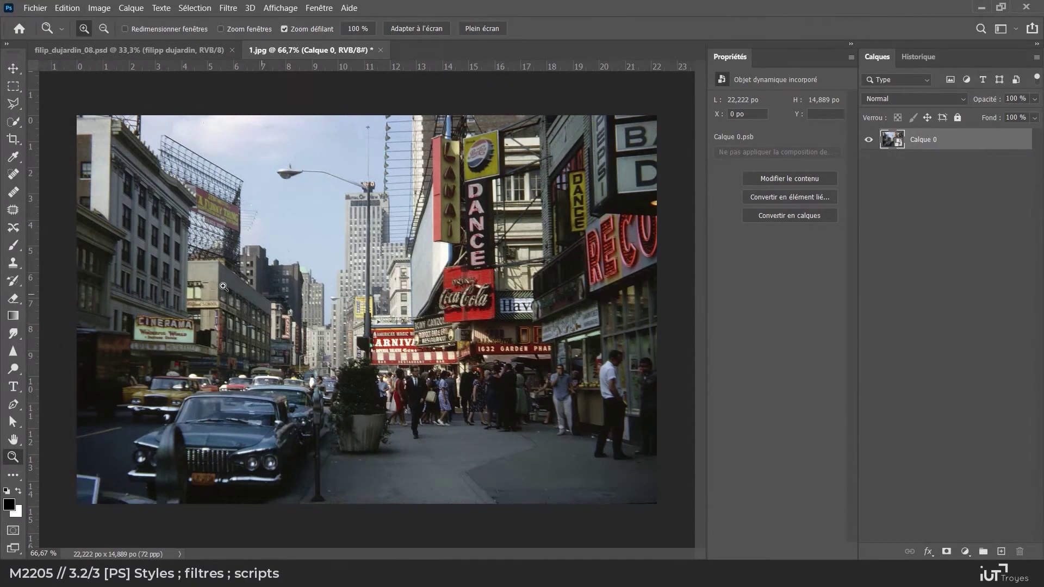
# Set the foreground colour to the blue 101cb4
pyautogui.click(223, 9)
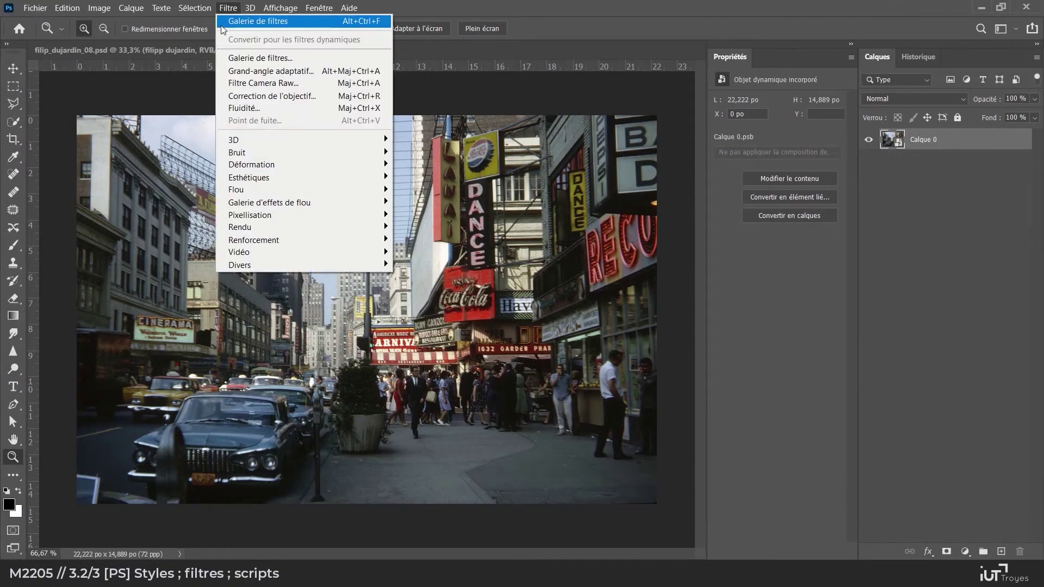
pyautogui.click(13, 507)
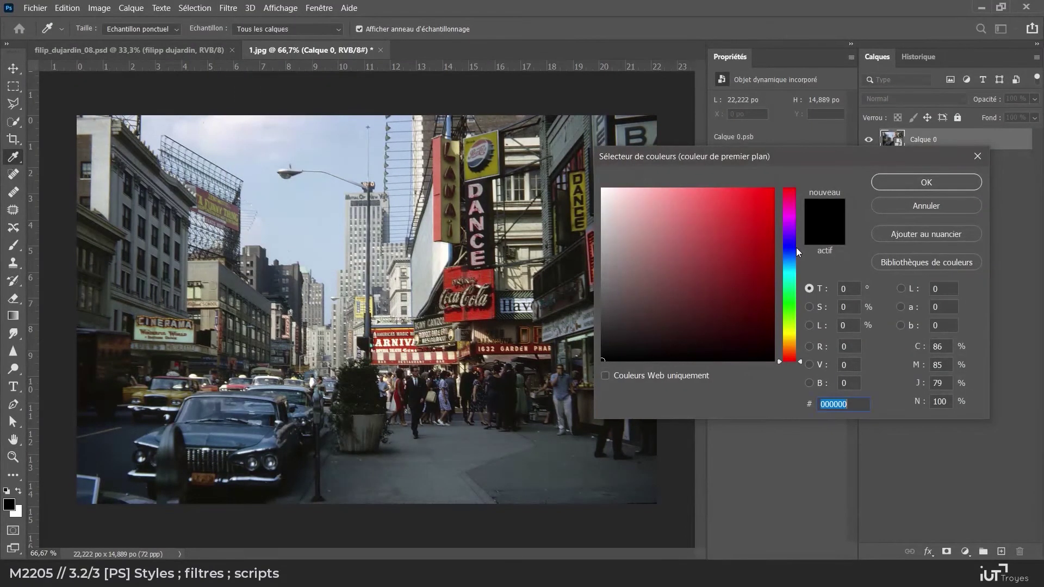
pyautogui.write('101cb4')
pyautogui.click(892, 186)
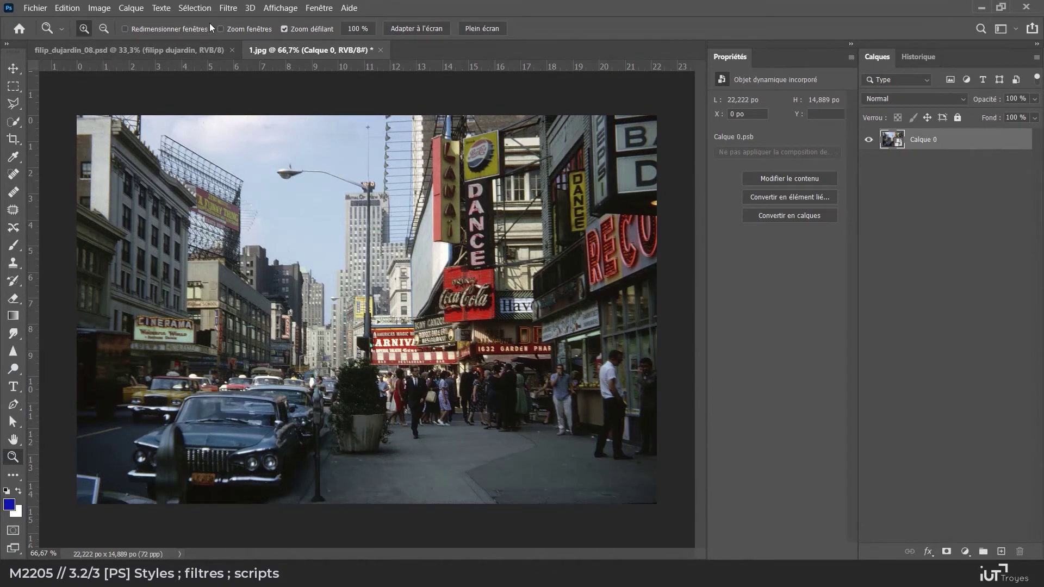
# Preview the Motif de demi-teintes filter in blue on Calque 0 in the filter gallery, then discard it
pyautogui.click(217, 9)
pyautogui.click(234, 62)
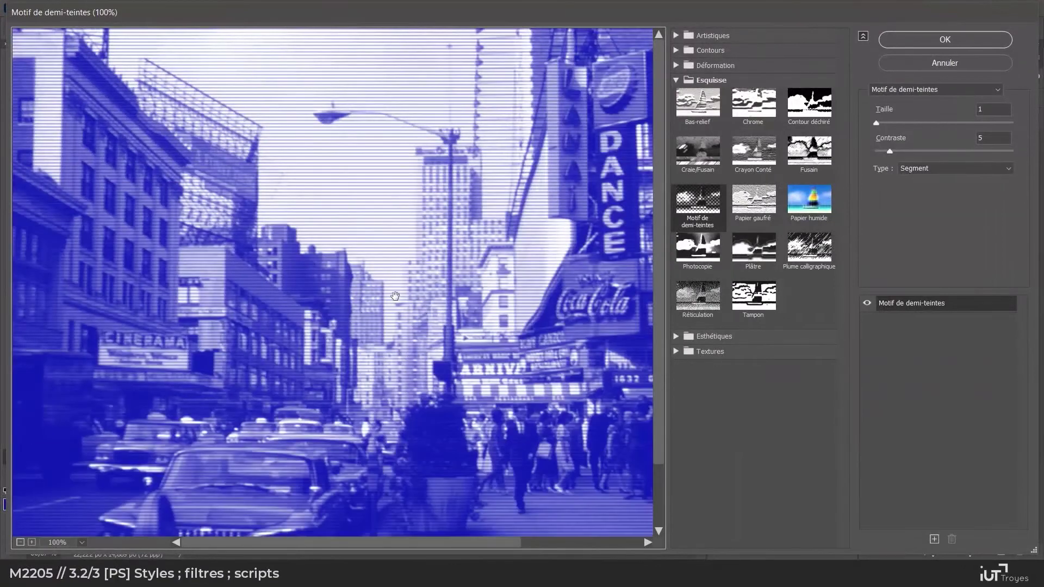
pyautogui.moveTo(574, 363); pyautogui.dragTo(480, 269)
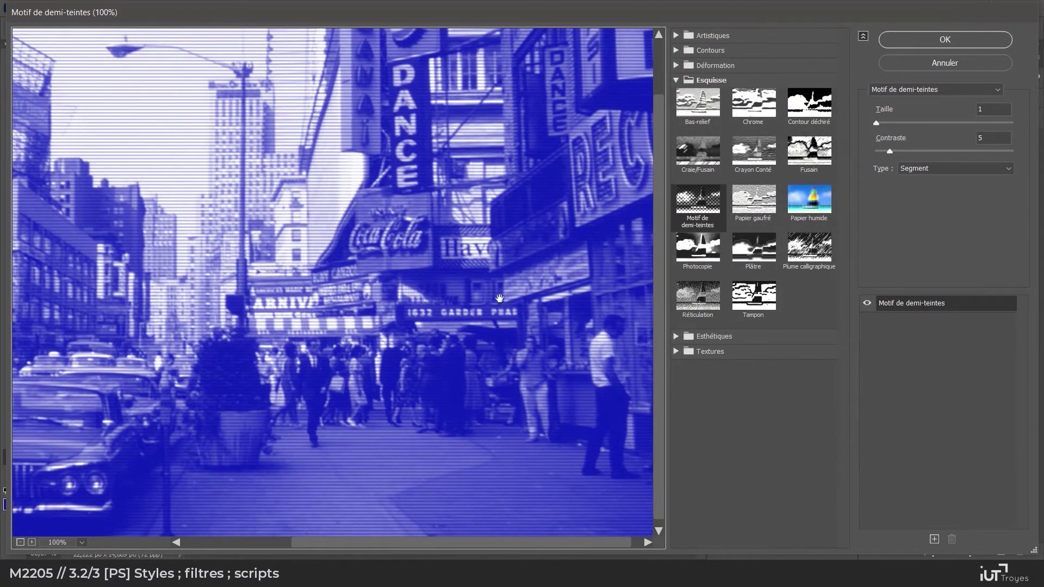
pyautogui.click(920, 68)
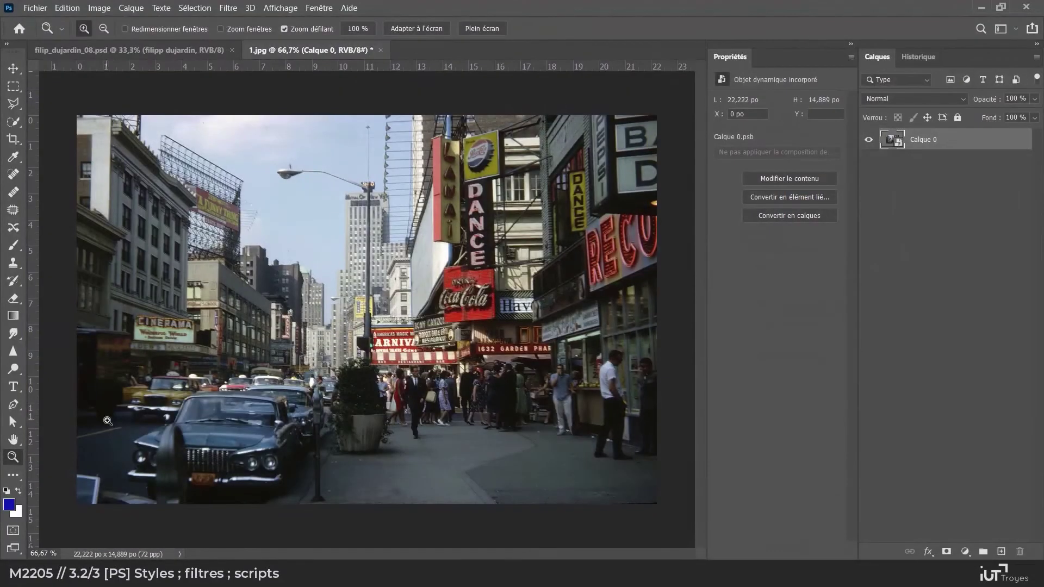
# Open the filter gallery for Calque 0 with a black foreground and inspect the Motif de demi-teintes preview across the street scene
pyautogui.click(226, 9)
pyautogui.click(234, 58)
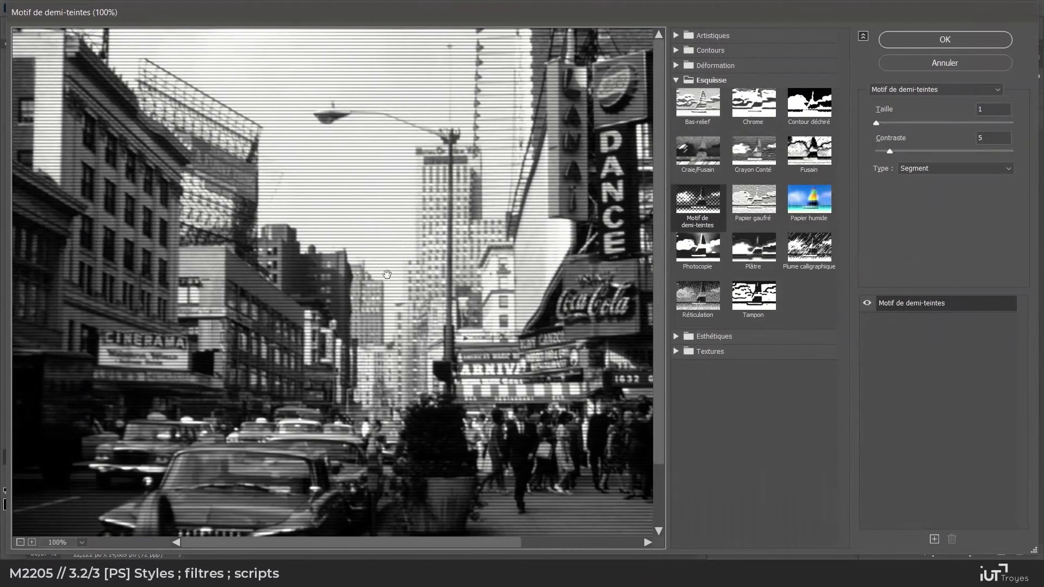
pyautogui.moveTo(429, 374); pyautogui.dragTo(243, 272)
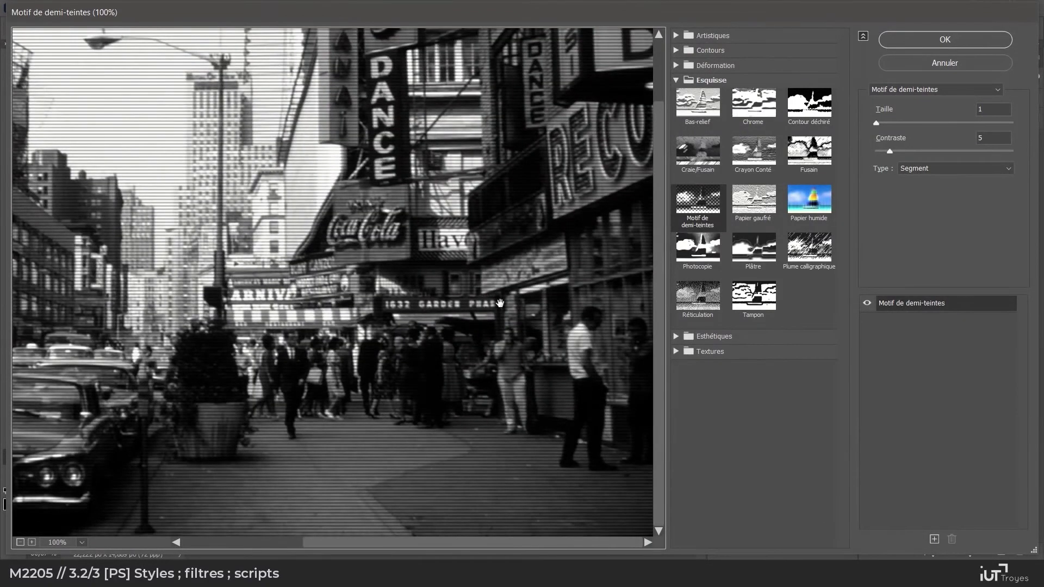
pyautogui.moveTo(543, 244); pyautogui.dragTo(371, 313)
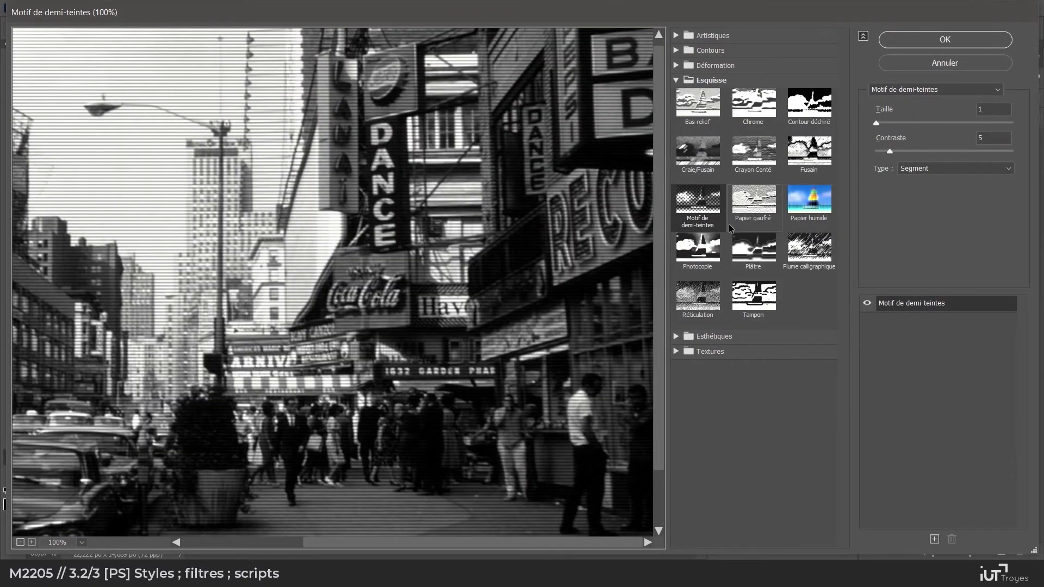
# Compare the Cercle and Point pattern types, and apply Motif de demi-teintes to Calque 0 with the Segment type
pyautogui.click(935, 167)
pyautogui.click(920, 180)
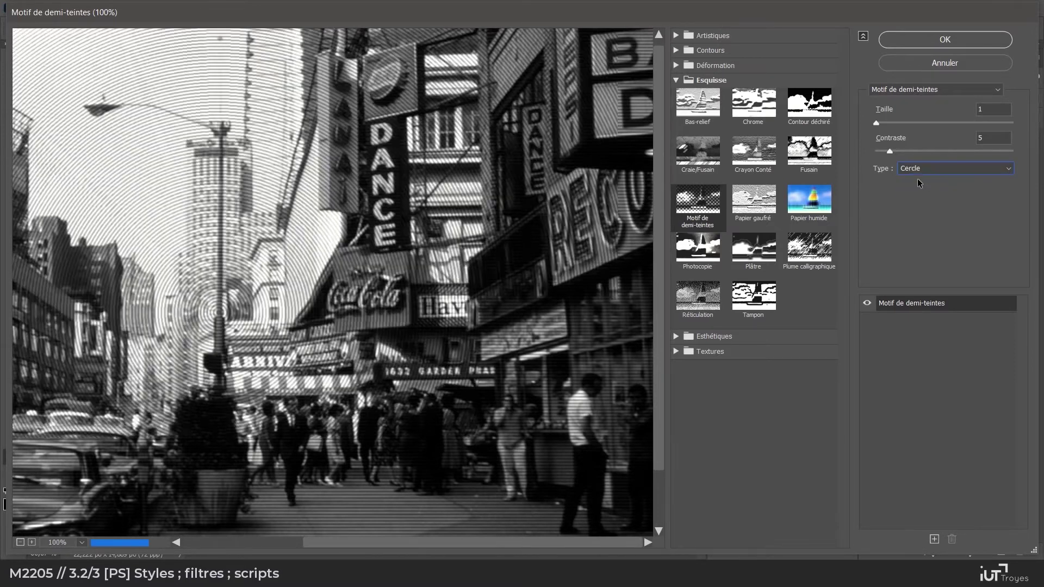
pyautogui.click(914, 169)
pyautogui.click(909, 188)
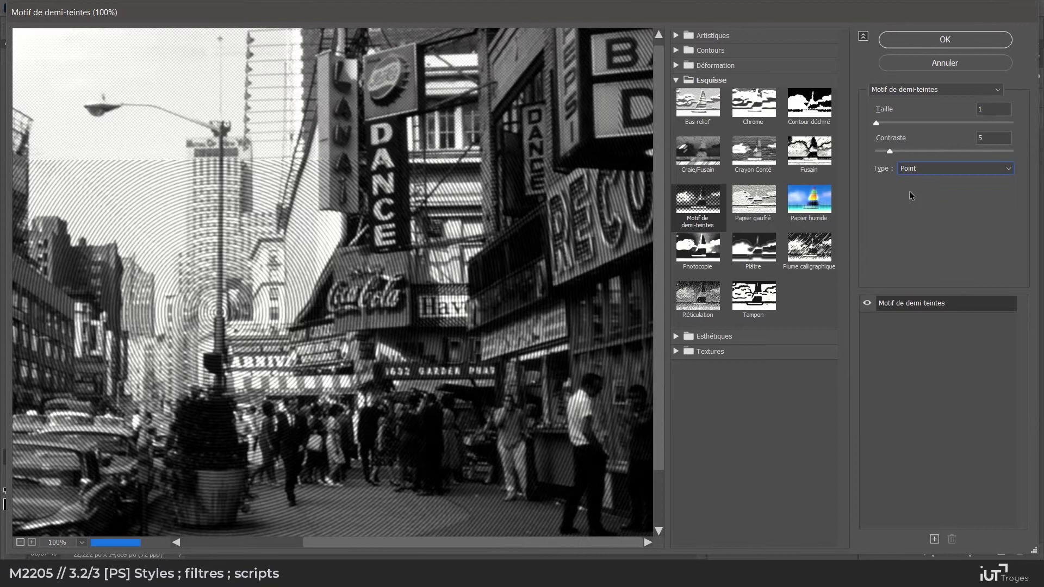
pyautogui.click(910, 166)
pyautogui.click(907, 204)
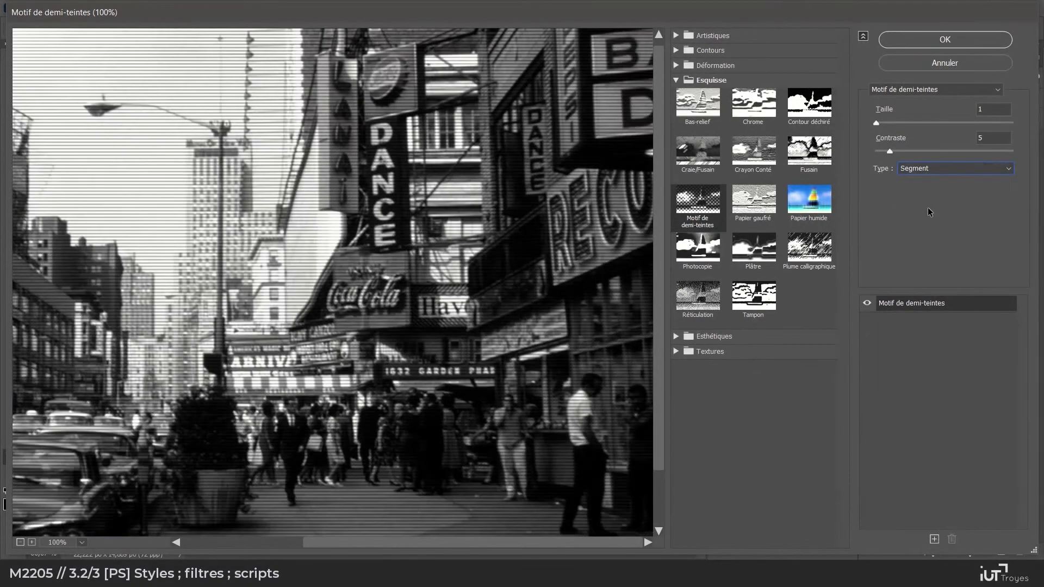
pyautogui.click(927, 37)
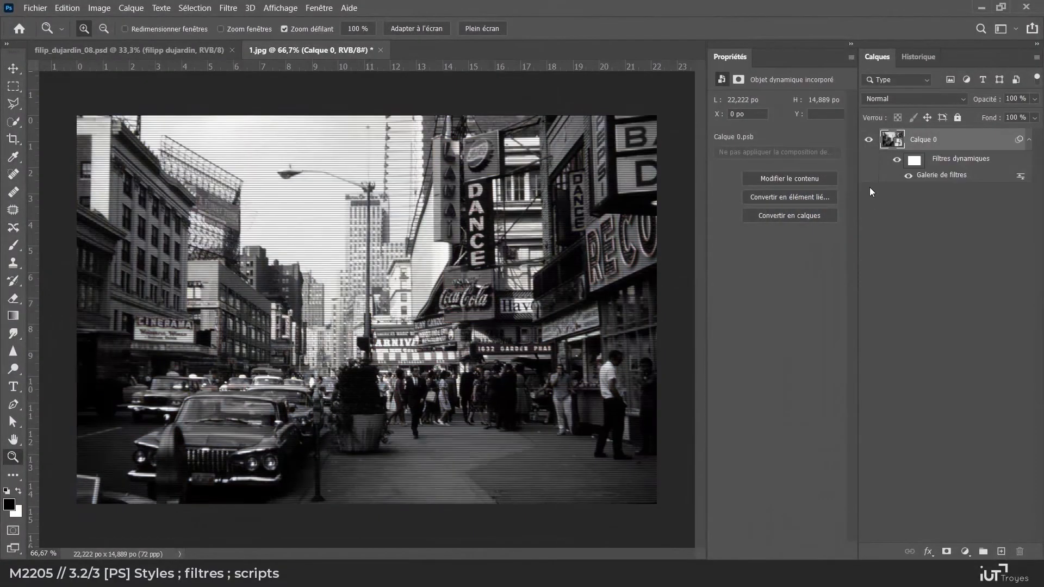
# Compare Calque 0 with and without its smart filters
pyautogui.click(897, 160)
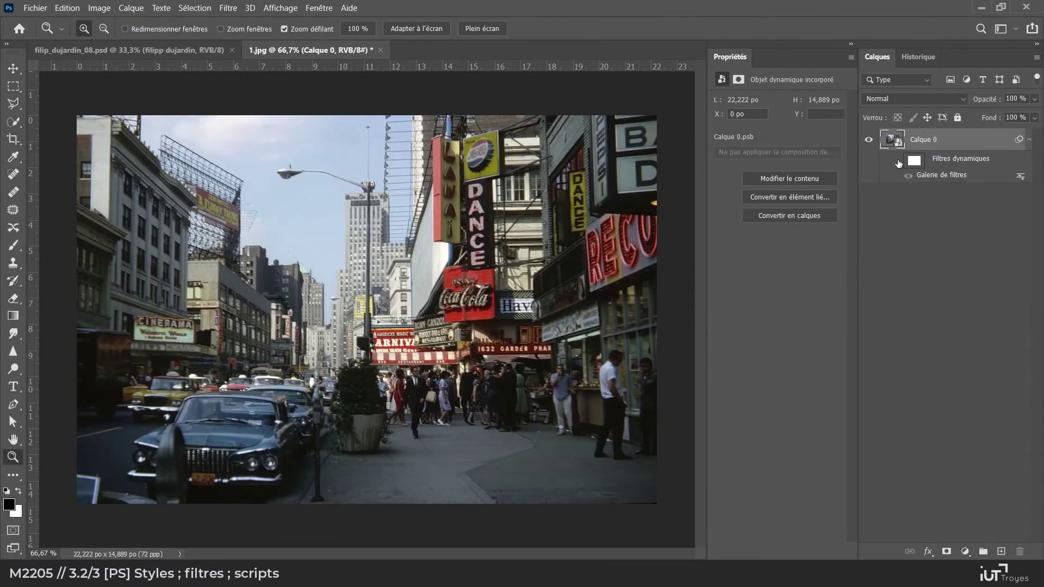
pyautogui.click(897, 160)
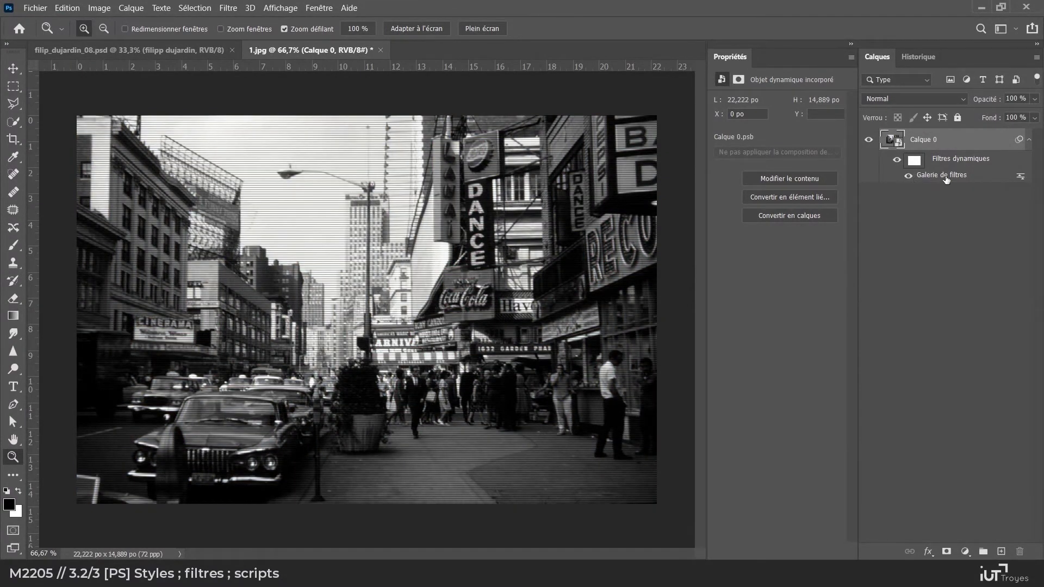
# Try the Produit blend mode on the Galerie de filtres smart filter, and set it to Lumière tamisée
pyautogui.doubleClick(1021, 177)
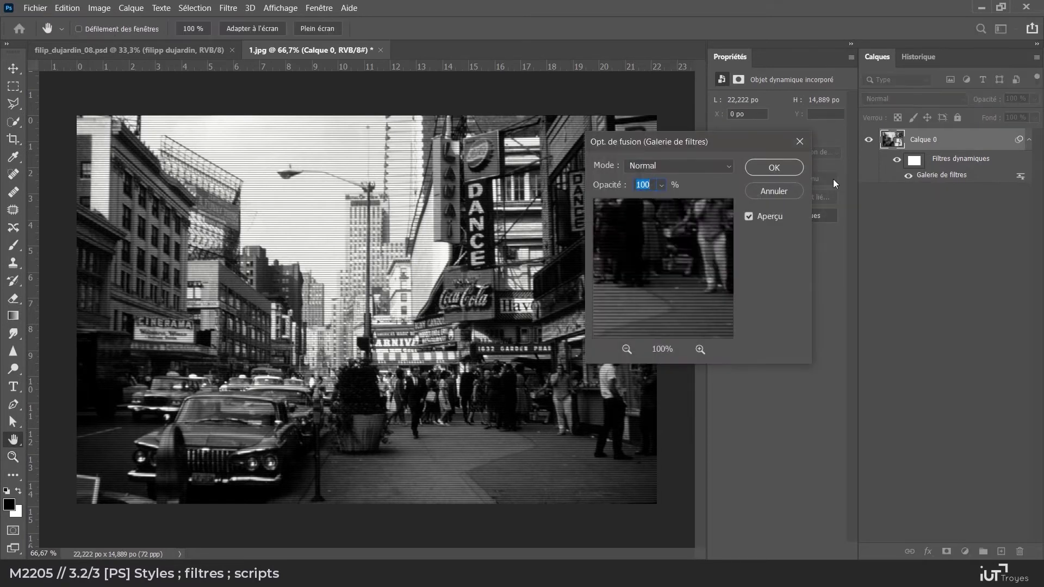
pyautogui.moveTo(739, 143); pyautogui.dragTo(537, 174)
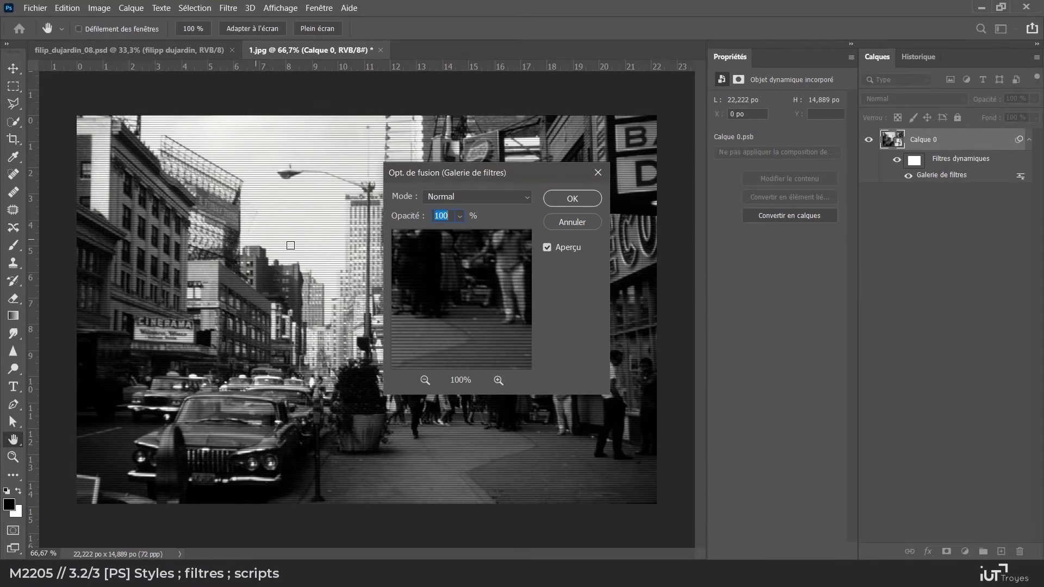
pyautogui.click(518, 195)
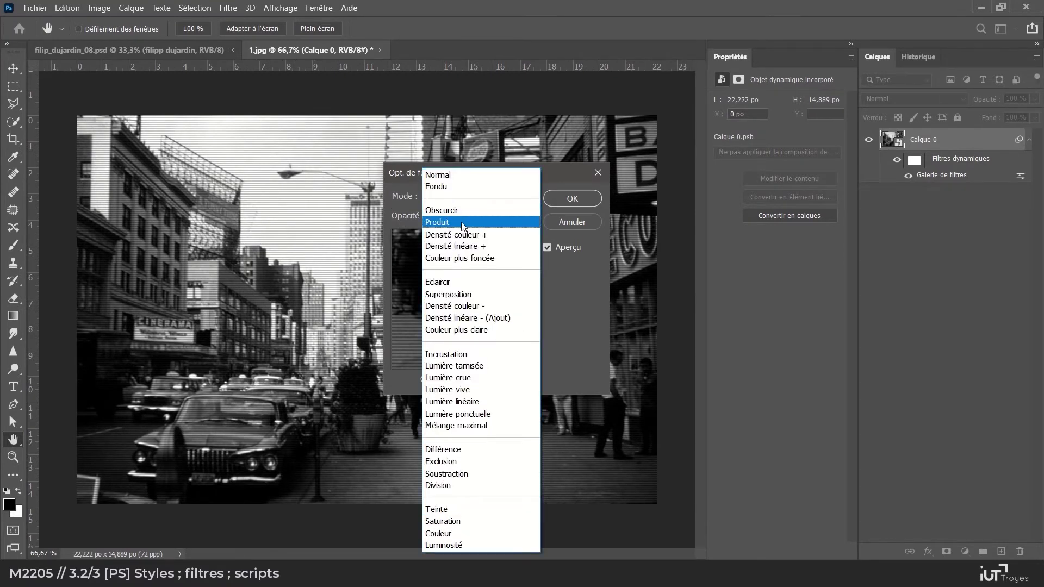
pyautogui.click(461, 222)
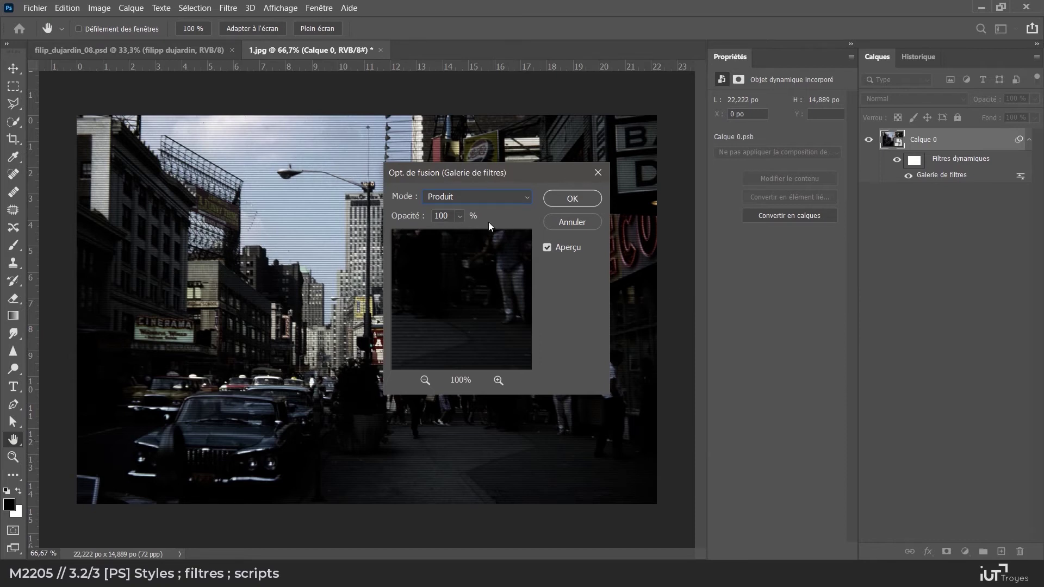
pyautogui.click(481, 200)
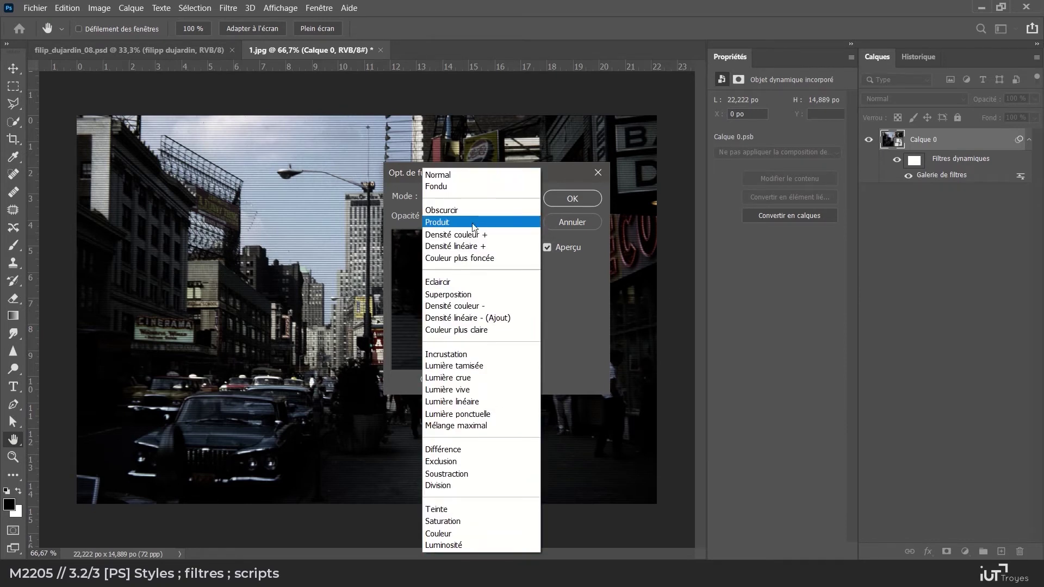
pyautogui.click(459, 367)
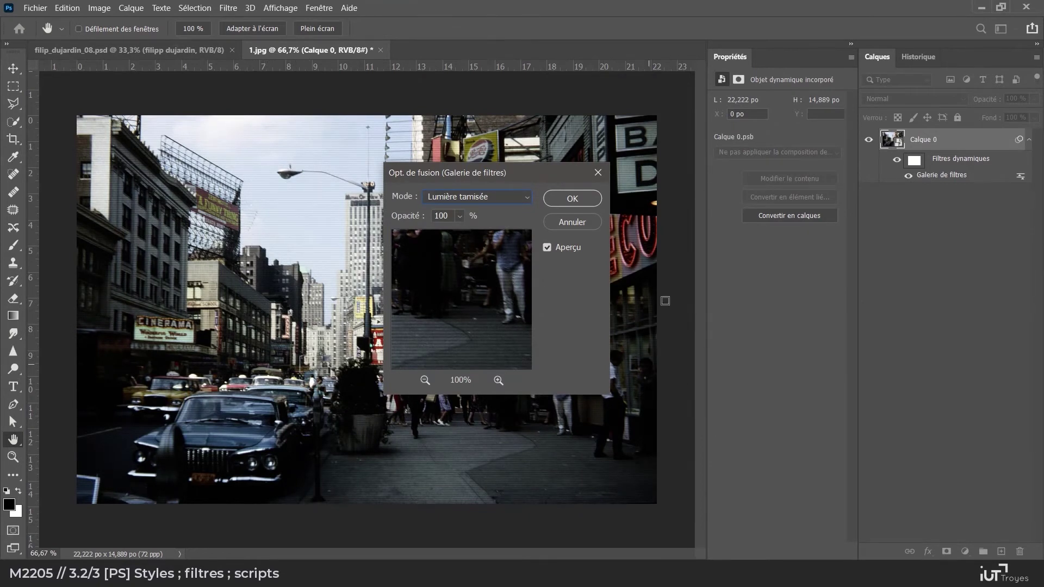
# Set the opacity of the Galerie de filtres smart filter's blending to 60% and apply it
pyautogui.click(461, 217)
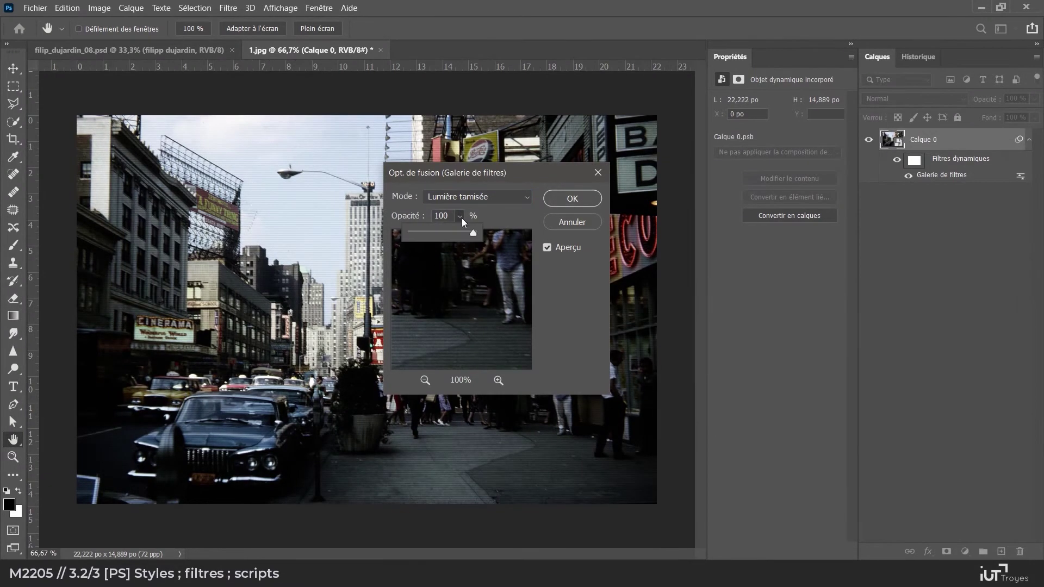
pyautogui.moveTo(451, 233); pyautogui.dragTo(448, 232)
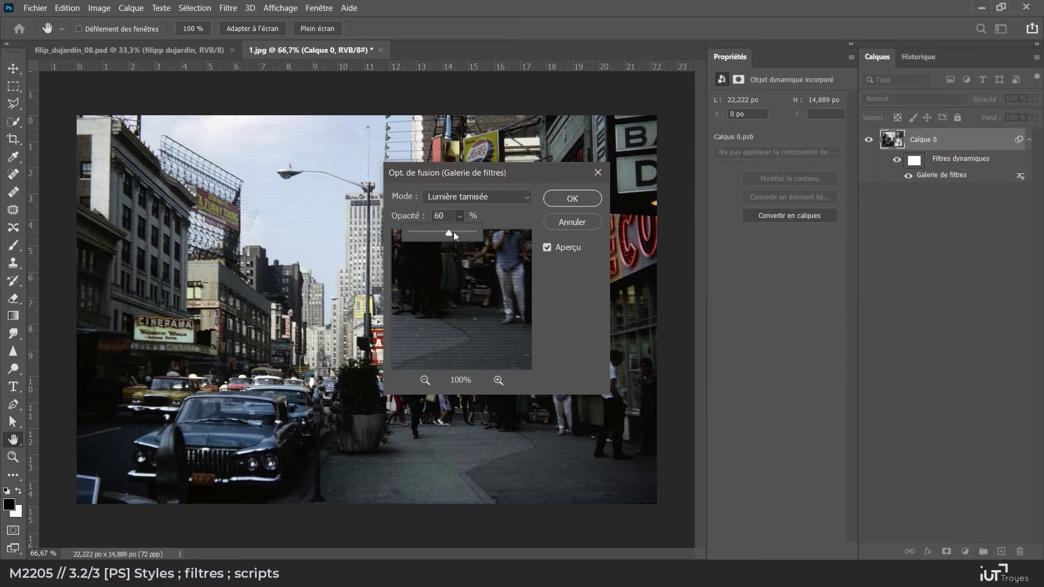
pyautogui.click(566, 198)
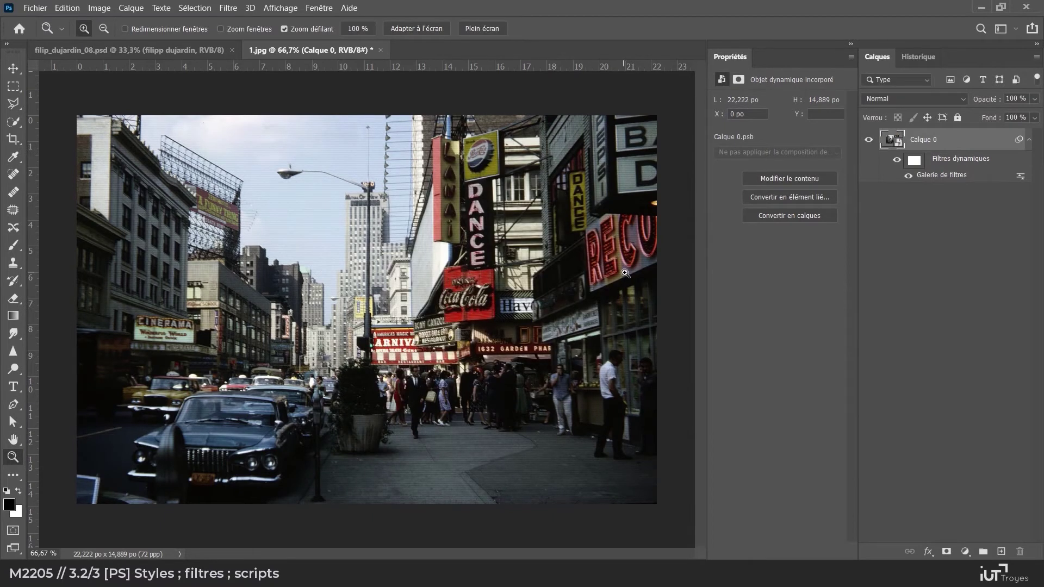
# Reopen the Galerie de filtres smart filter, preview Papier gaufré and Papier humide, and return to Motif de demi-teintes
pyautogui.doubleClick(938, 174)
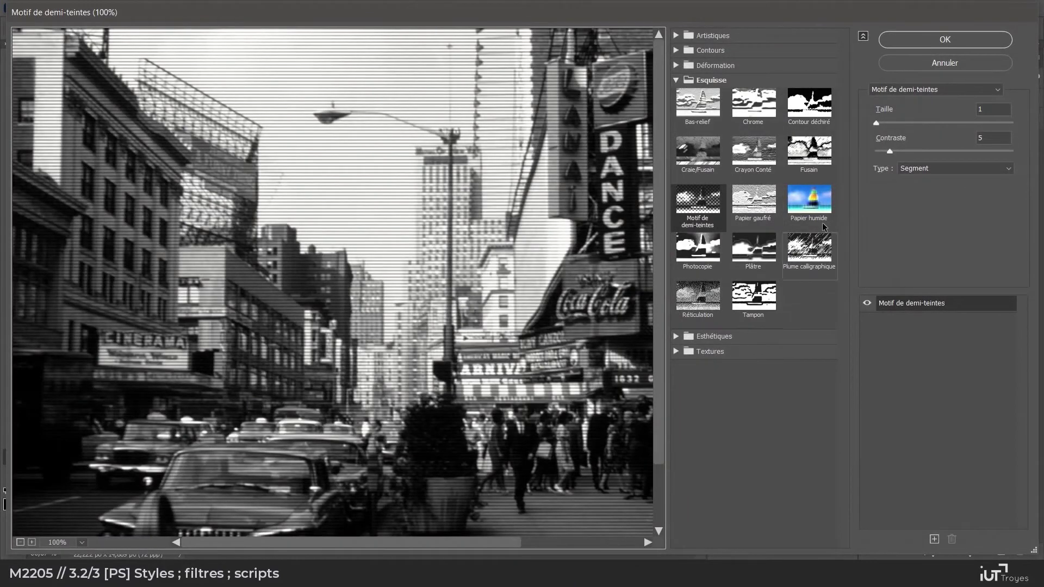
pyautogui.click(767, 220)
pyautogui.click(790, 218)
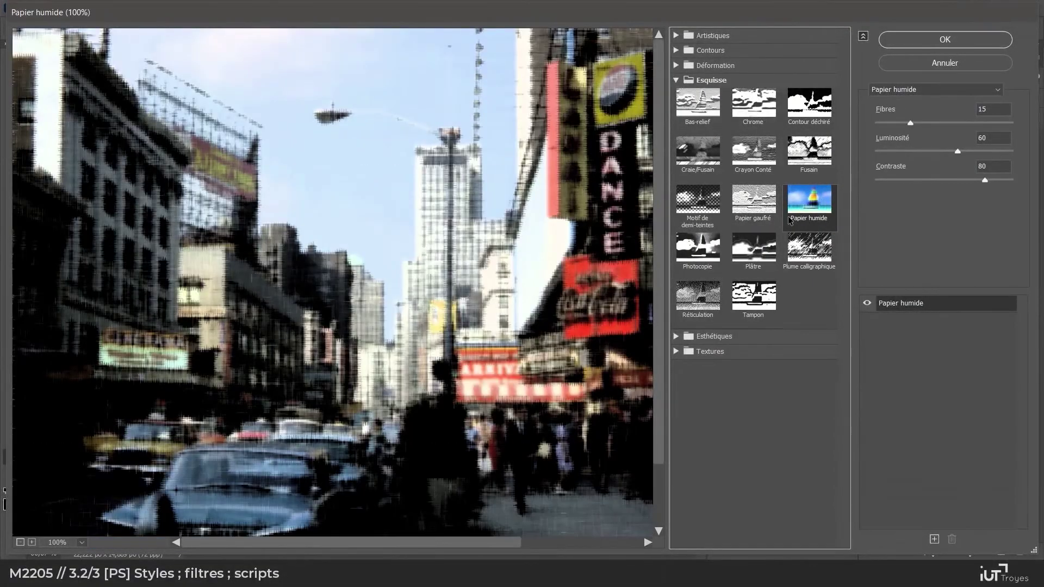
pyautogui.click(695, 205)
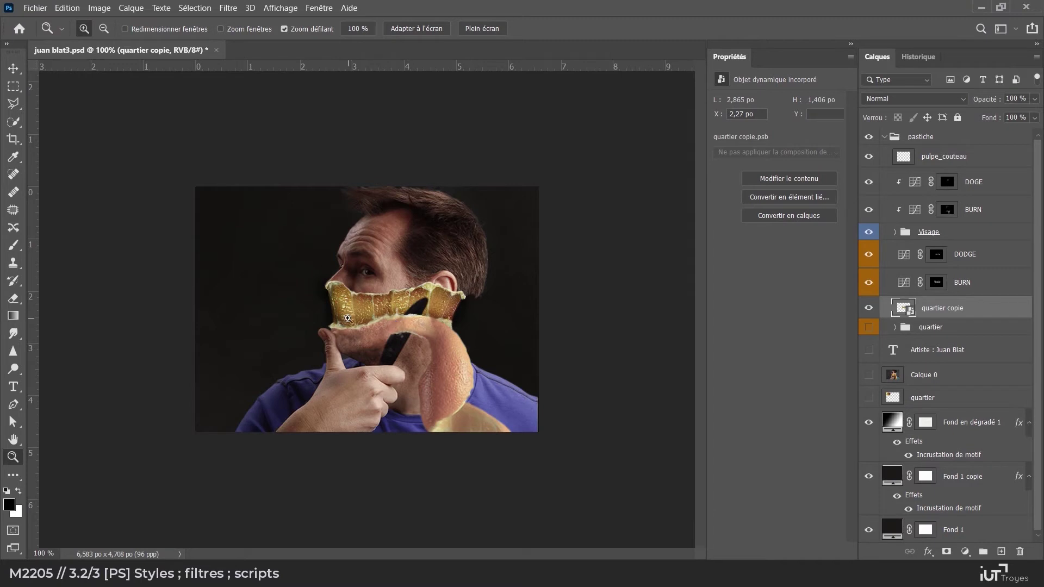
# Start the Eclairage rendering filter on the quartier copie layer, with a Ponctuel light reduced in size and moved towards the orange segment
pyautogui.click(228, 8)
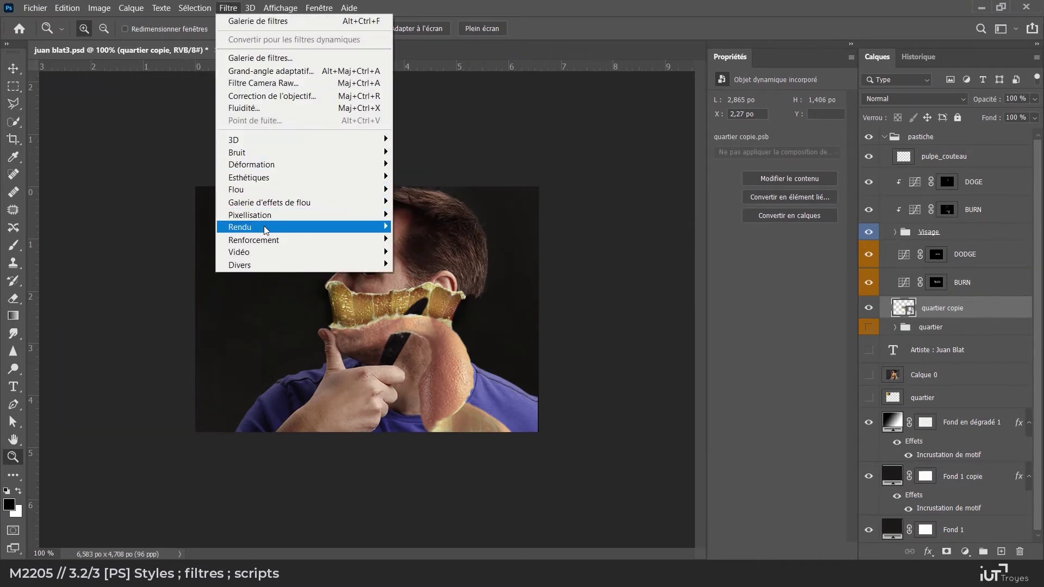
pyautogui.moveTo(266, 231)
pyautogui.click(421, 270)
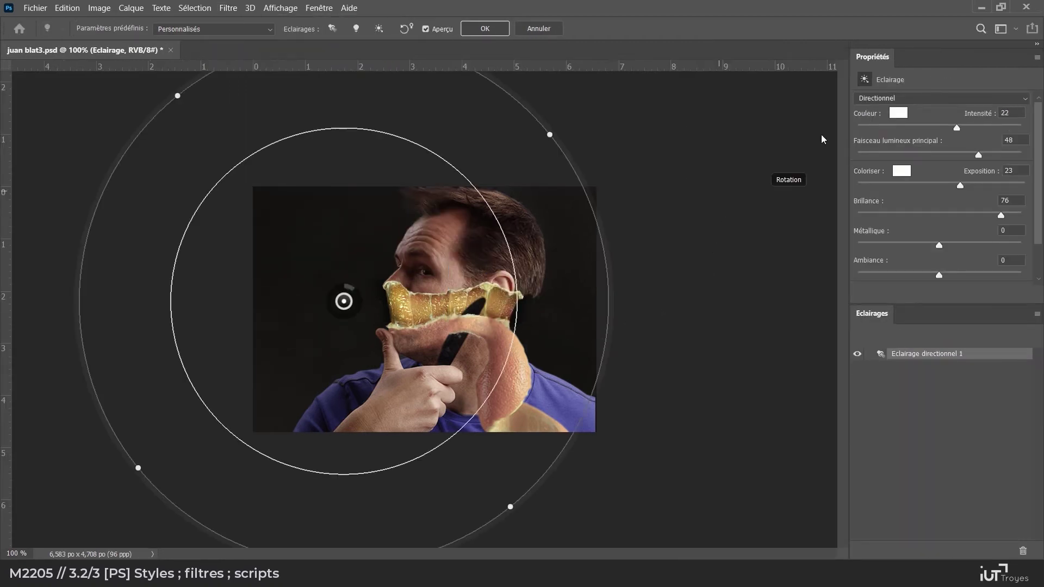
pyautogui.click(902, 99)
pyautogui.click(898, 109)
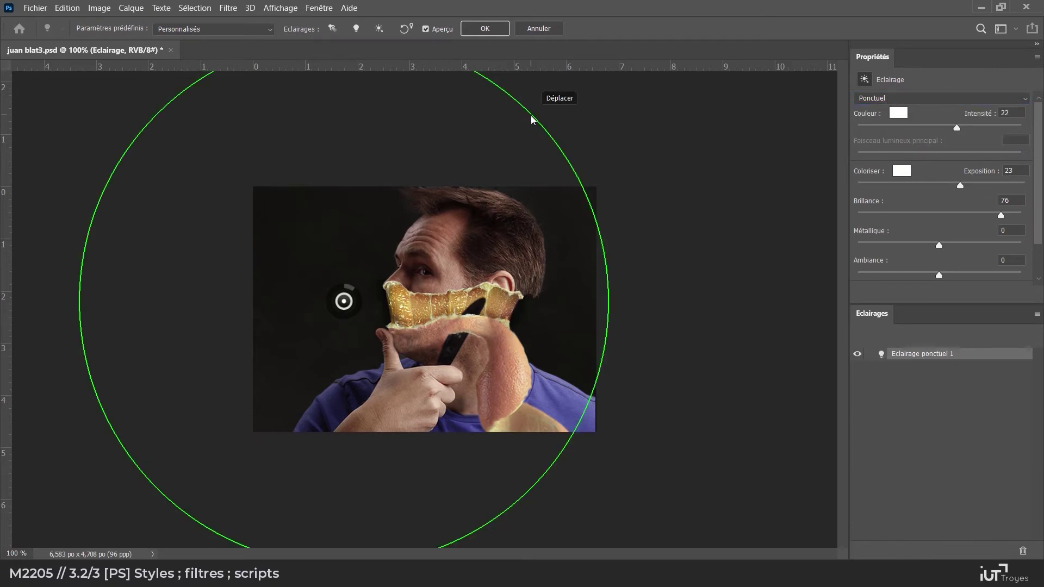
pyautogui.moveTo(531, 117); pyautogui.dragTo(430, 217)
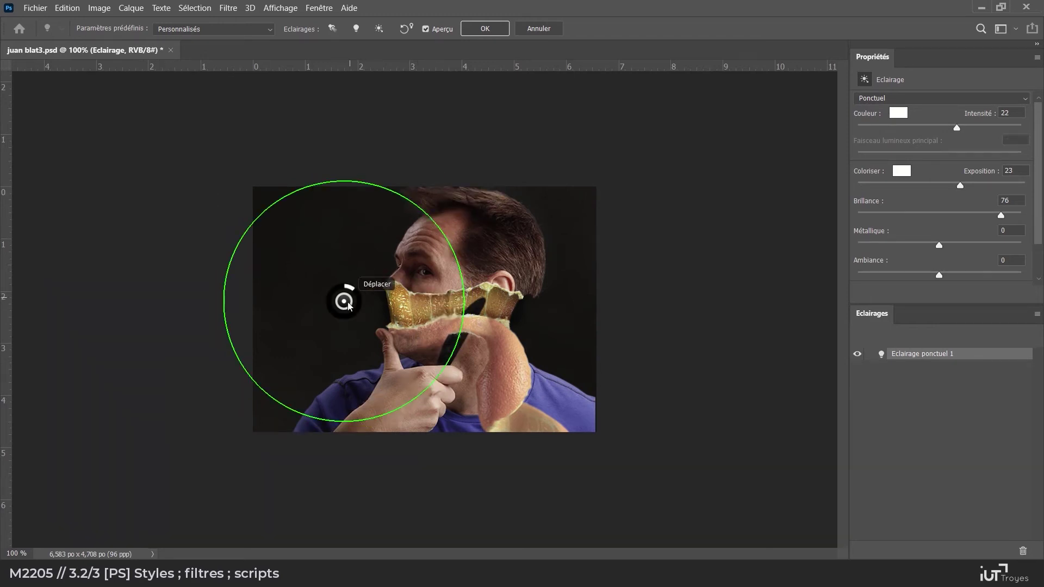
pyautogui.moveTo(357, 306); pyautogui.dragTo(380, 299)
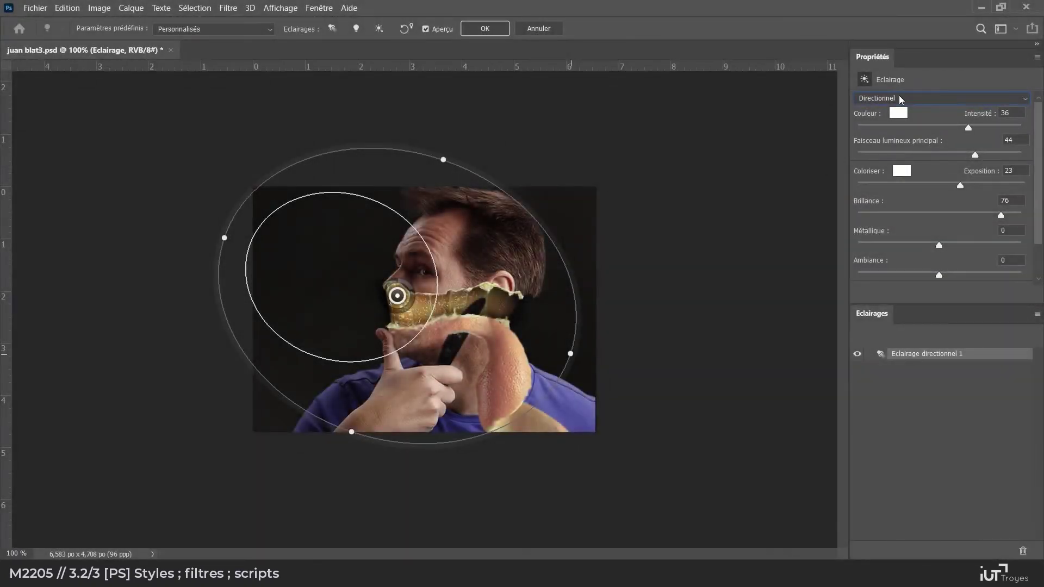
# Tighten the directional light's outer ellipse around the man's face and adjust its inner beam
pyautogui.moveTo(572, 355)
pyautogui.mouseDown()
pyautogui.moveTo(699, 369)
pyautogui.moveTo(558, 343)
pyautogui.mouseUp()
pyautogui.moveTo(439, 159); pyautogui.dragTo(438, 163)
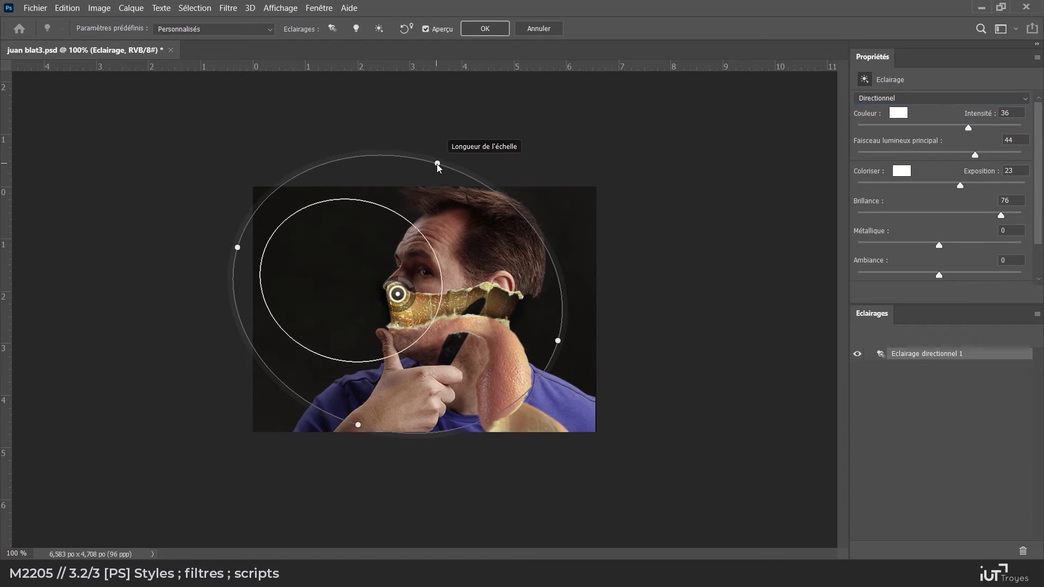
pyautogui.moveTo(426, 269); pyautogui.dragTo(440, 269)
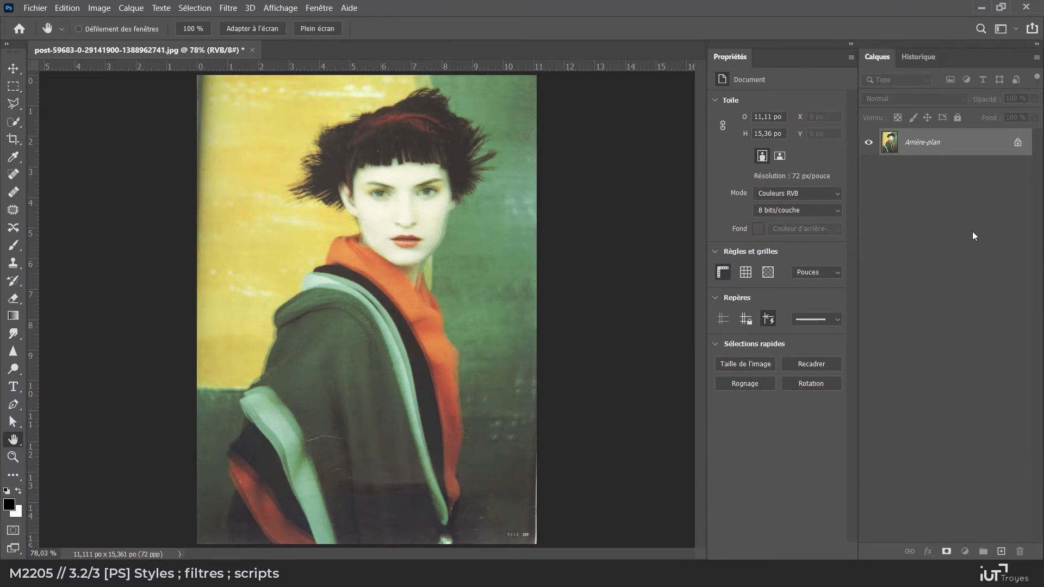
# Duplicate the portrait's Arrière-plan layer and apply the Passe-haut filter to the copy with a small radius that keeps only fine outlines
pyautogui.hotkey('ctrl', 'j')
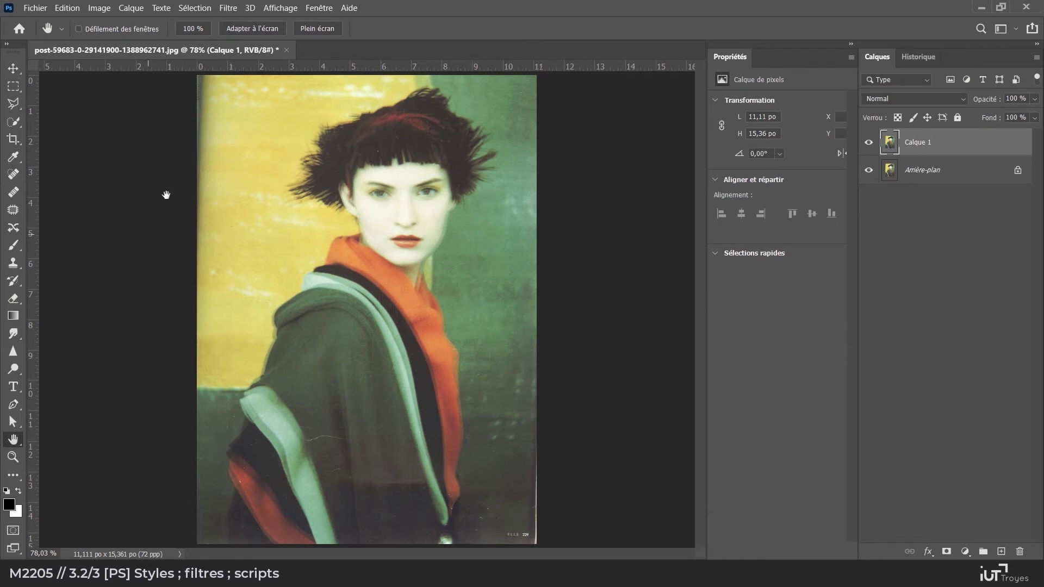
pyautogui.click(228, 8)
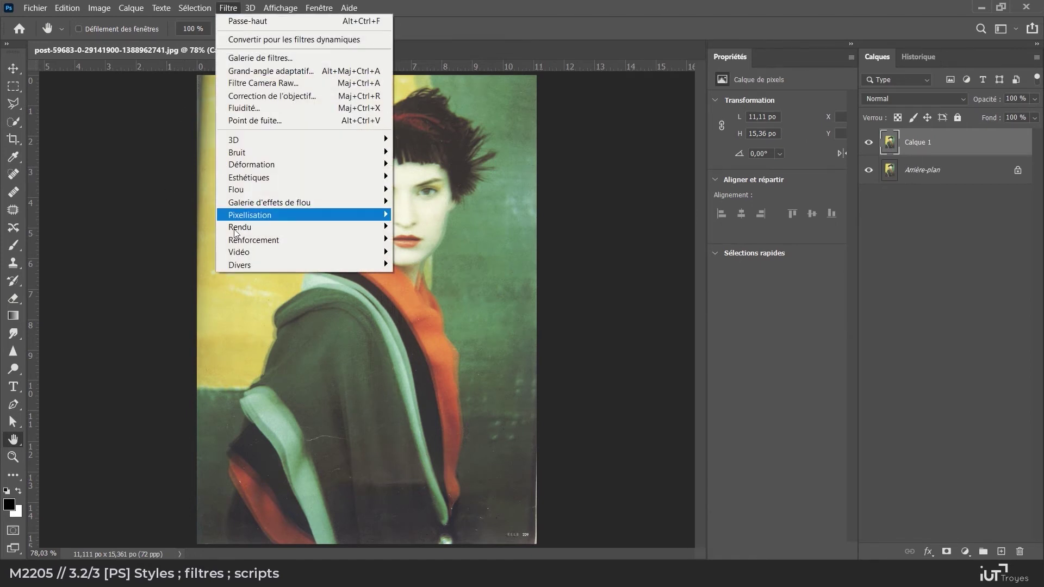
pyautogui.moveTo(359, 264)
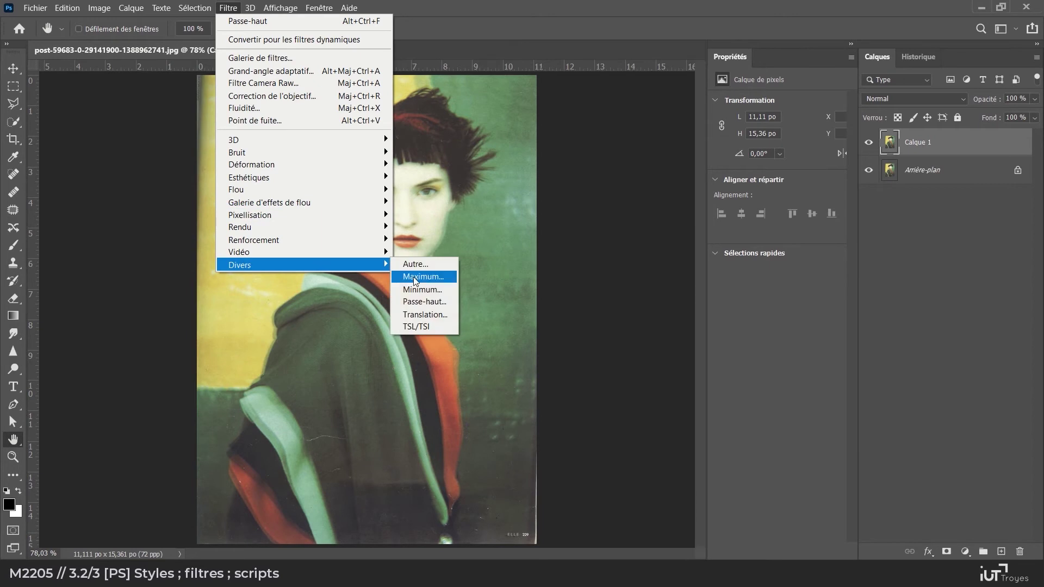
pyautogui.click(432, 303)
pyautogui.moveTo(627, 181); pyautogui.dragTo(570, 146)
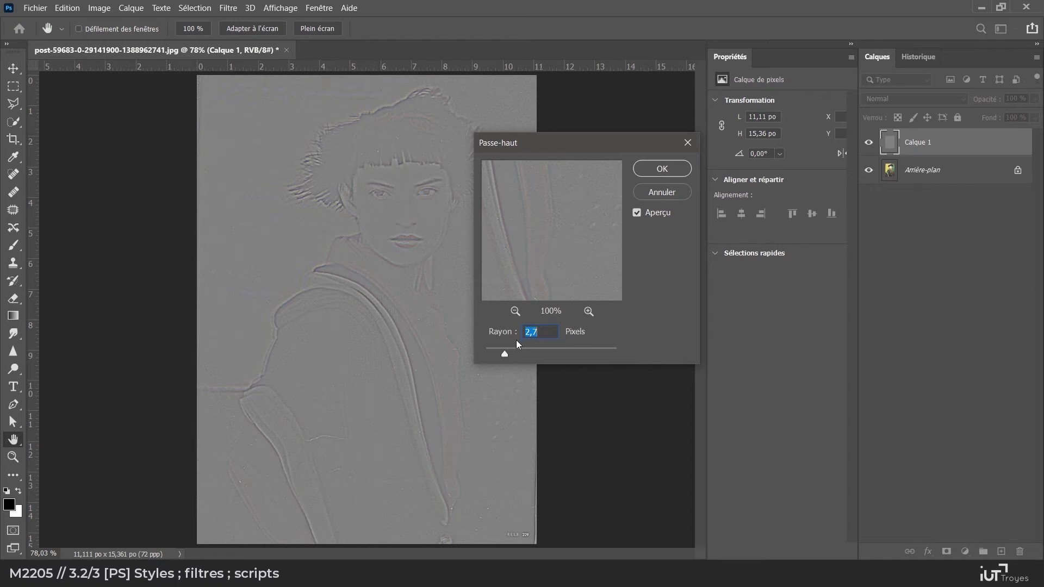
pyautogui.moveTo(510, 351); pyautogui.dragTo(593, 354)
pyautogui.moveTo(563, 352); pyautogui.dragTo(506, 354)
pyautogui.click(662, 169)
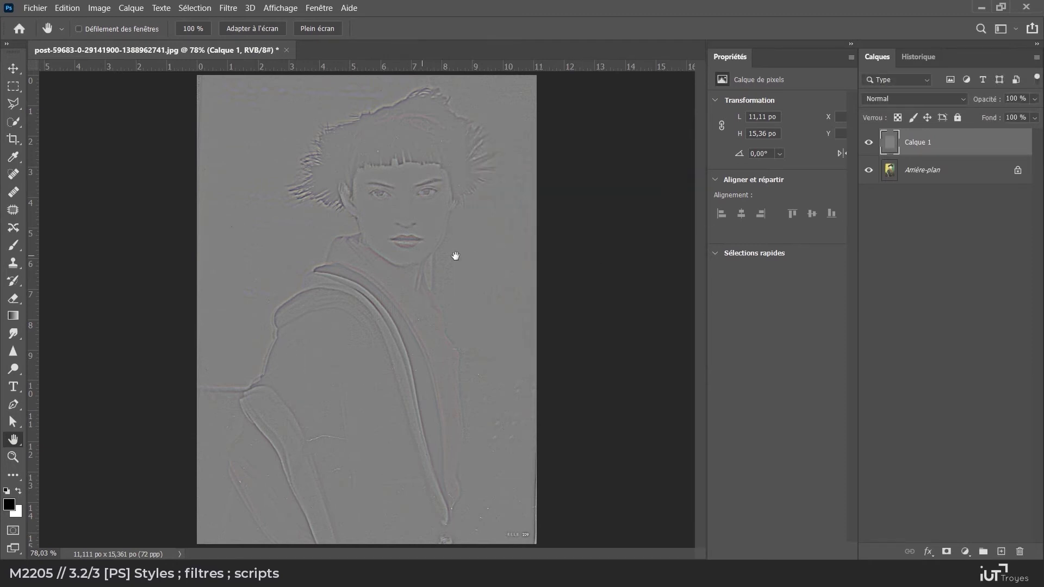
# Set Calque 1's blend mode to Incrustation and compare the portrait with and without the layer
pyautogui.click(935, 96)
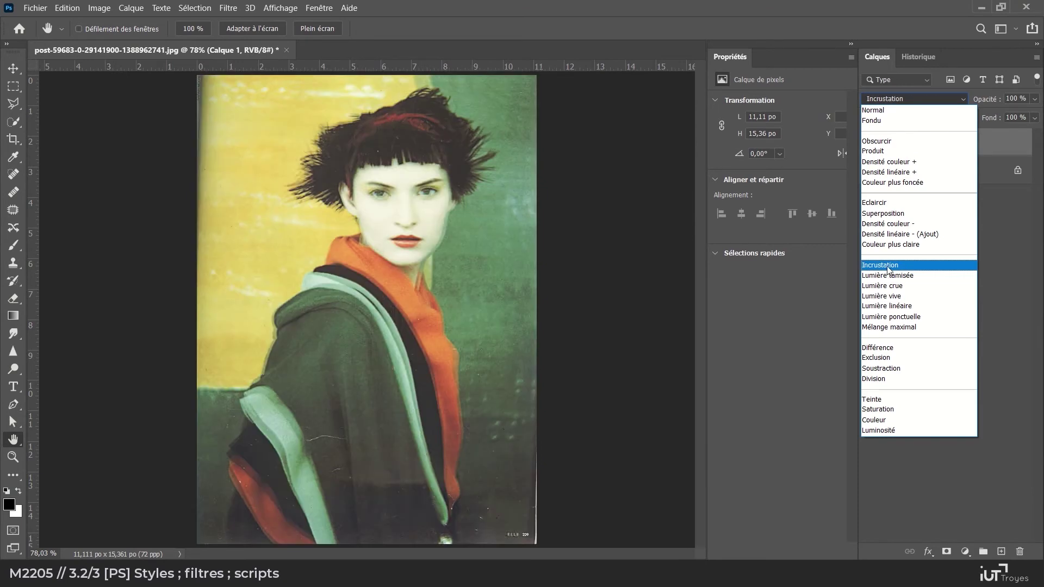
pyautogui.click(887, 266)
pyautogui.click(868, 143)
pyautogui.click(868, 143)
pyautogui.click(868, 143)
pyautogui.click(868, 143)
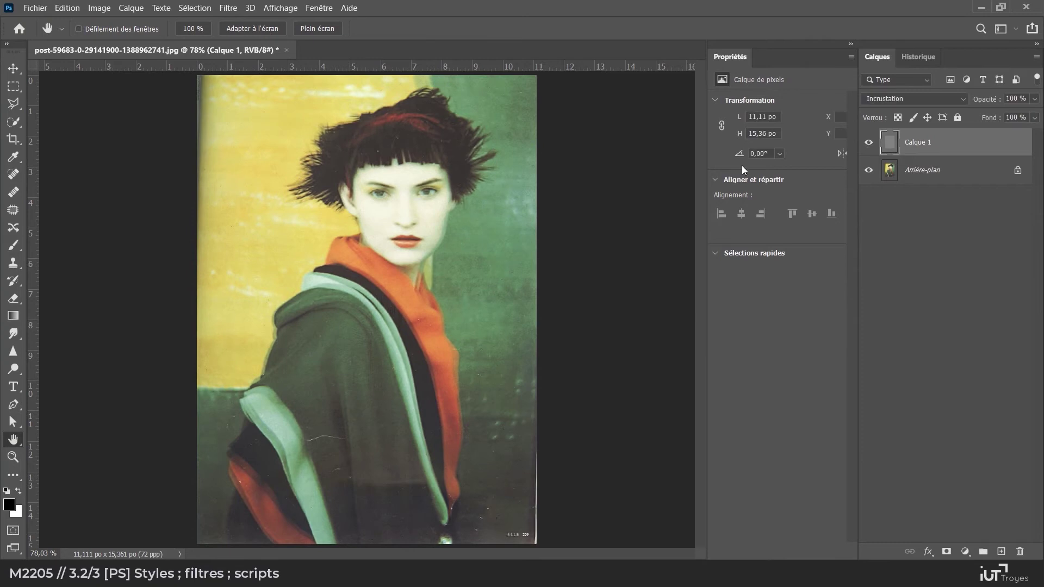
# Compare the sharpening on the woman's face and hair up close, with Calque 1 hidden and shown
pyautogui.press('z')
pyautogui.hotkey('ctrl', '+')
pyautogui.hotkey('ctrl', '+')
pyautogui.click(869, 143)
pyautogui.click(868, 143)
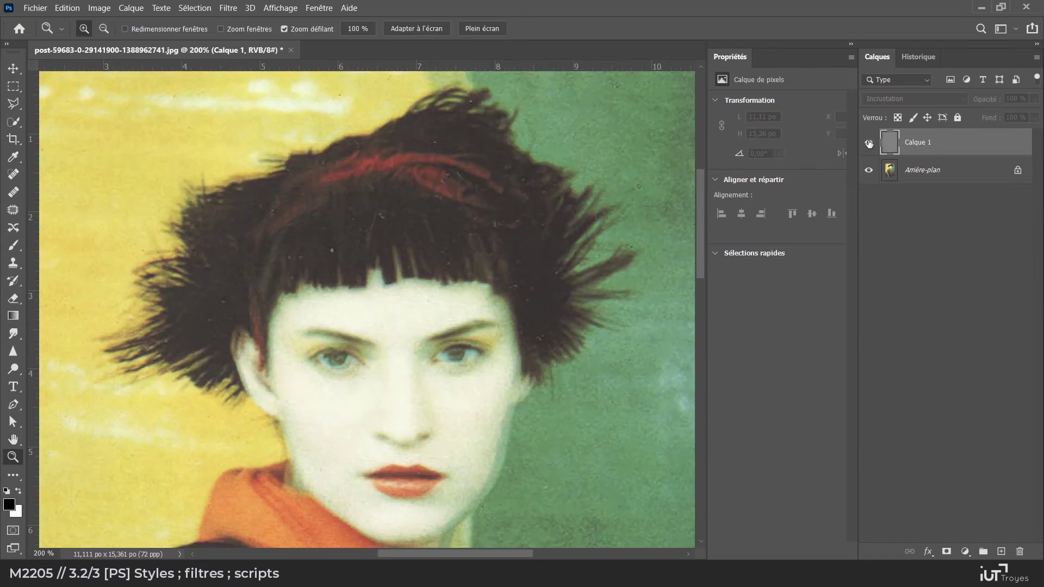
pyautogui.click(869, 143)
pyautogui.click(869, 143)
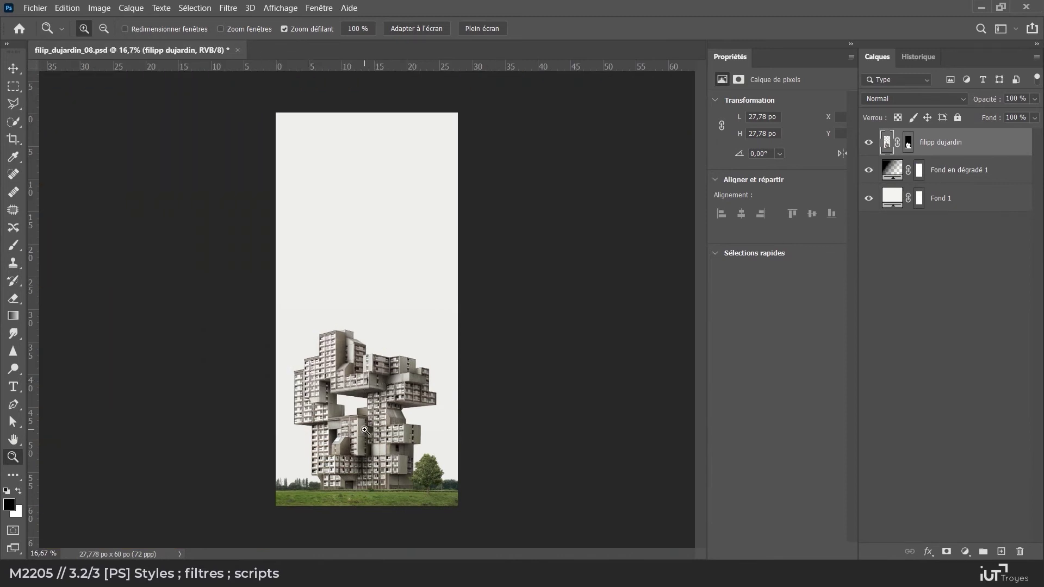
# Examine the building montage and what its building, gradient and solid fill layers each contribute
pyautogui.click(364, 430)
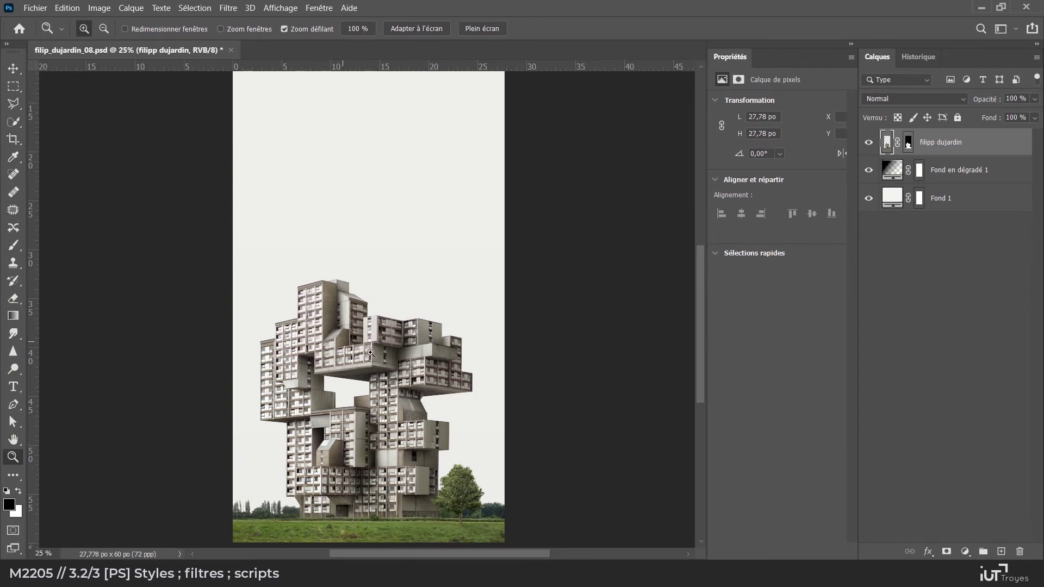
pyautogui.scroll(1, 350, 358)
pyautogui.scroll(4, 348, 363)
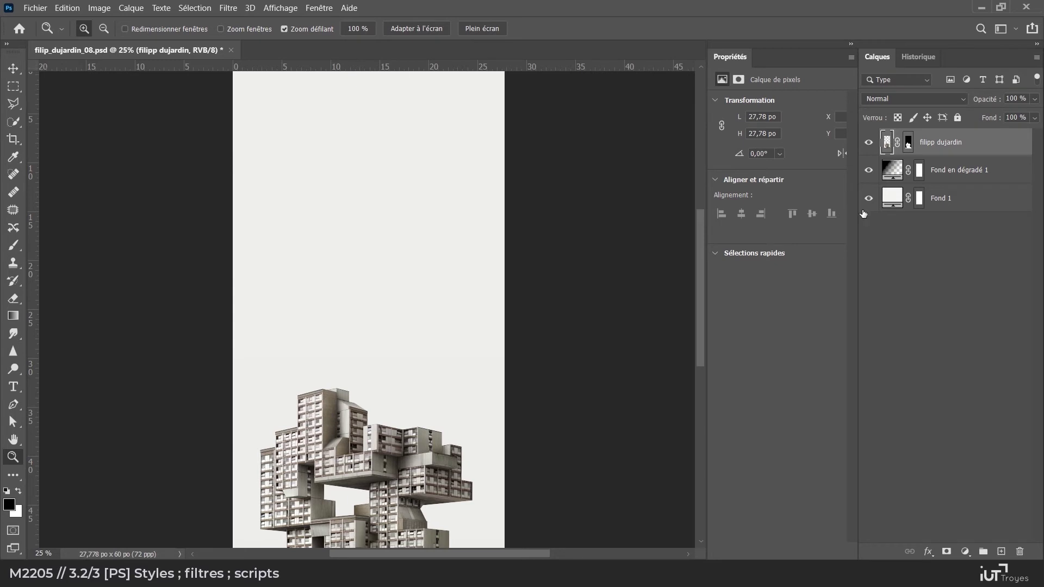
pyautogui.click(868, 142)
pyautogui.click(868, 142)
pyautogui.scroll(-7, 559, 245)
pyautogui.click(868, 143)
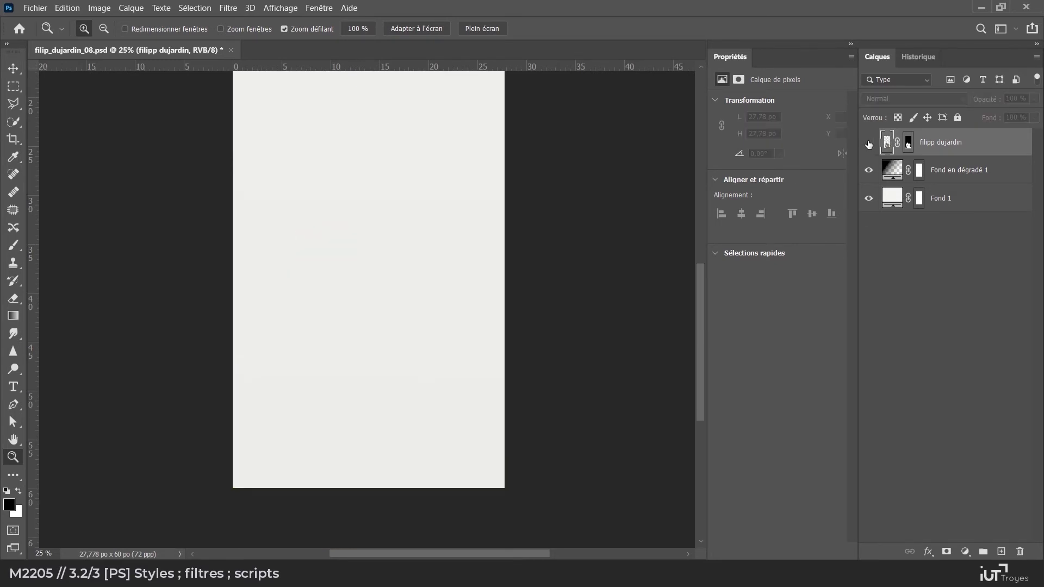
pyautogui.click(870, 144)
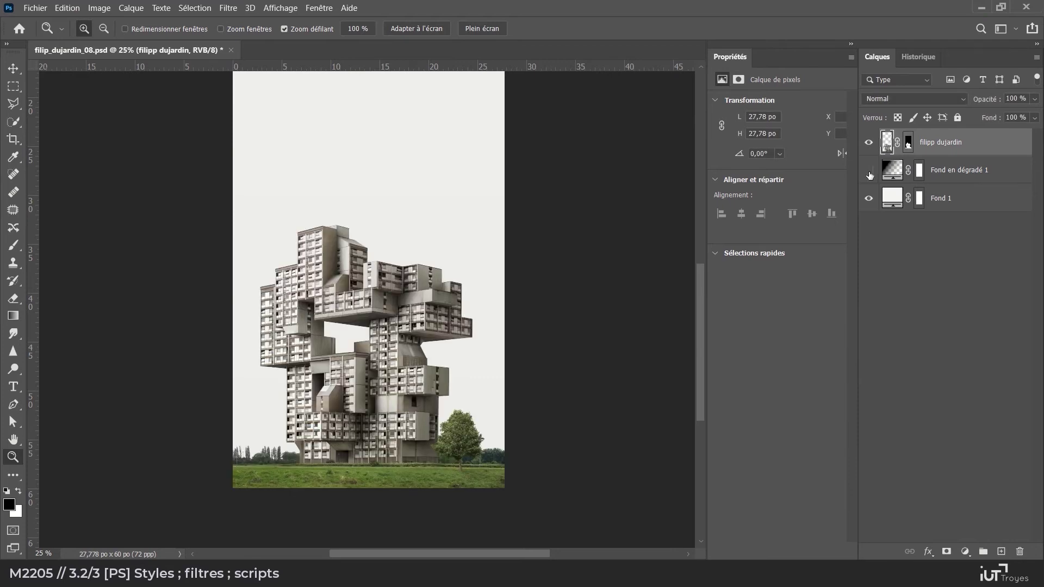
pyautogui.click(869, 170)
pyautogui.click(869, 199)
pyautogui.click(869, 200)
# Add a new empty layer above the building layer and open the Point de fuite filter on it
pyautogui.click(1000, 551)
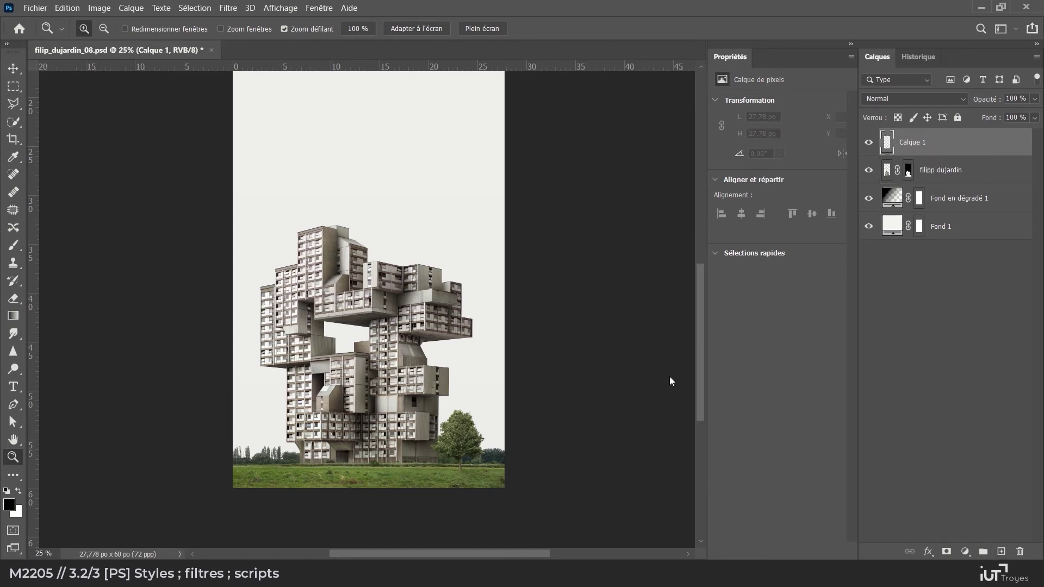
pyautogui.scroll(2, 445, 322)
pyautogui.scroll(1, 445, 321)
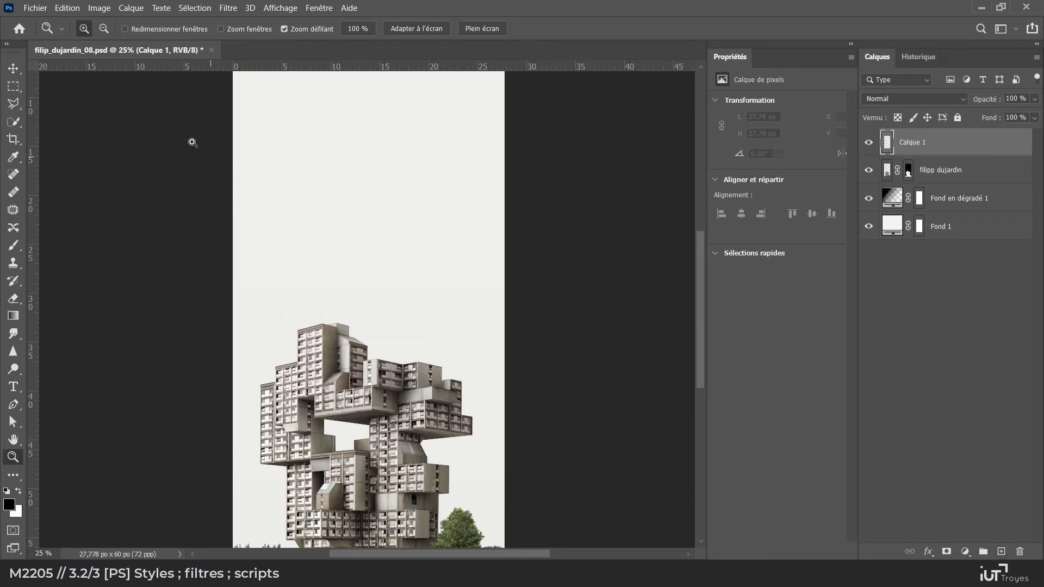
pyautogui.click(227, 7)
pyautogui.click(242, 120)
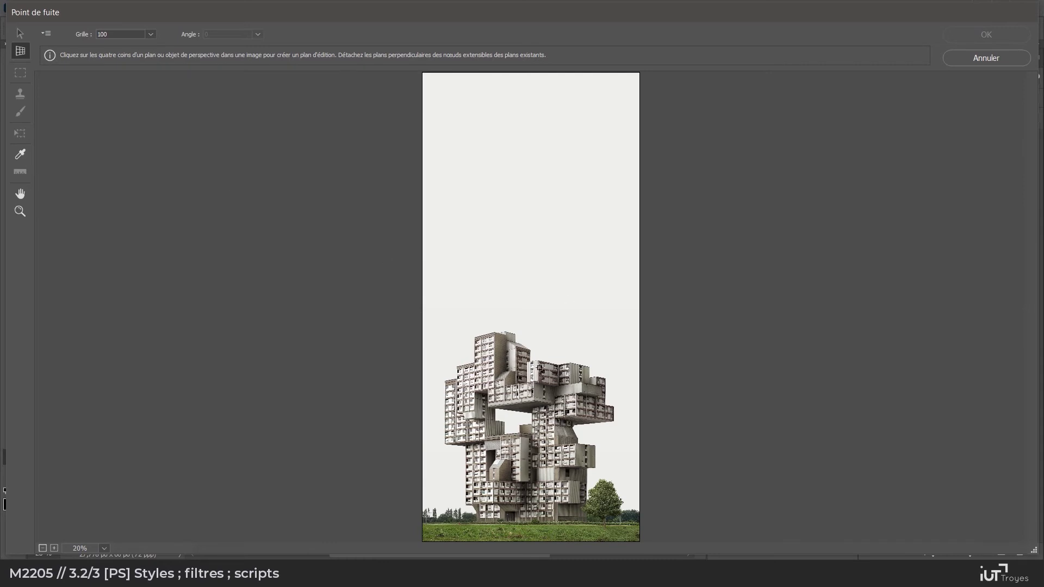
# Create a four-corner perspective plane over the windowed front facade of the tallest tower
pyautogui.click(20, 211)
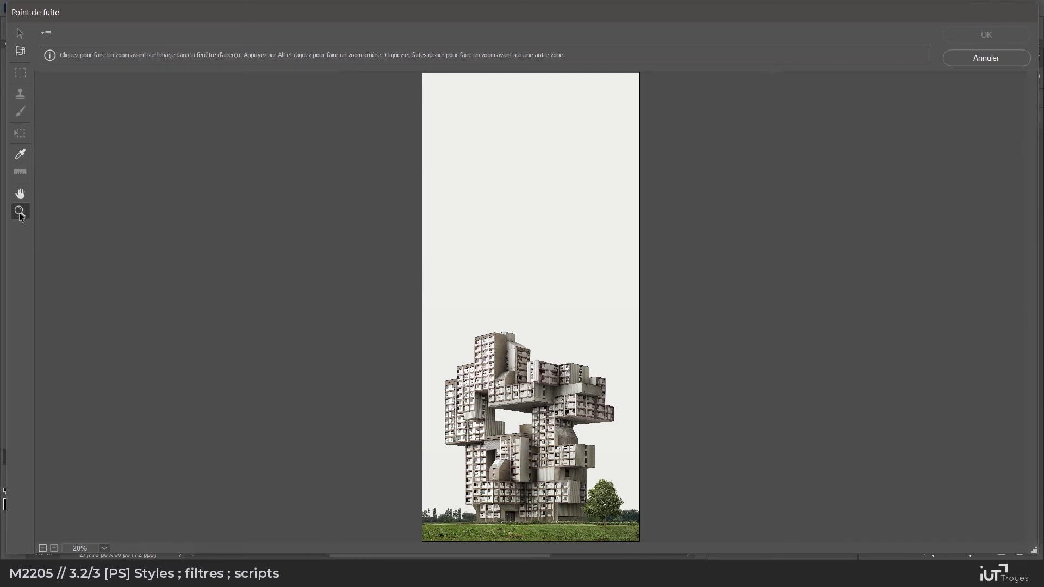
pyautogui.click(513, 333)
pyautogui.click(503, 257)
pyautogui.click(489, 366)
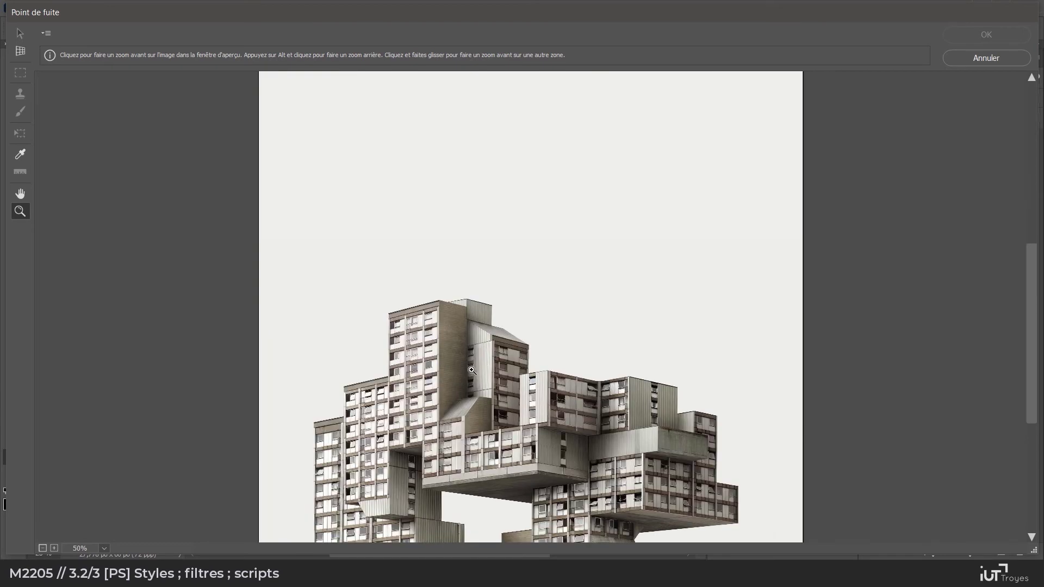
pyautogui.click(453, 353)
pyautogui.scroll(-2, 452, 329)
pyautogui.press('c')
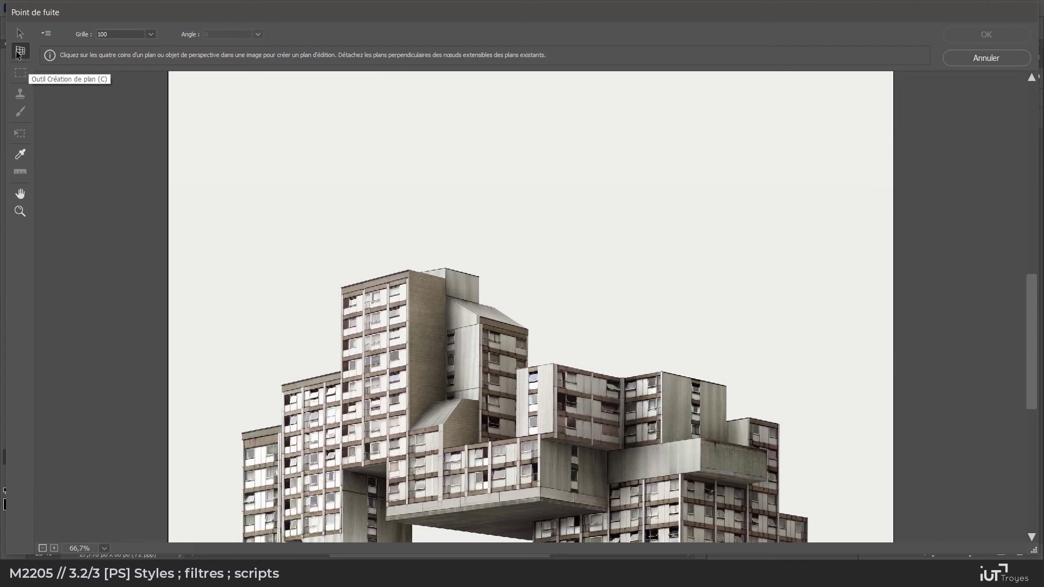
pyautogui.click(340, 286)
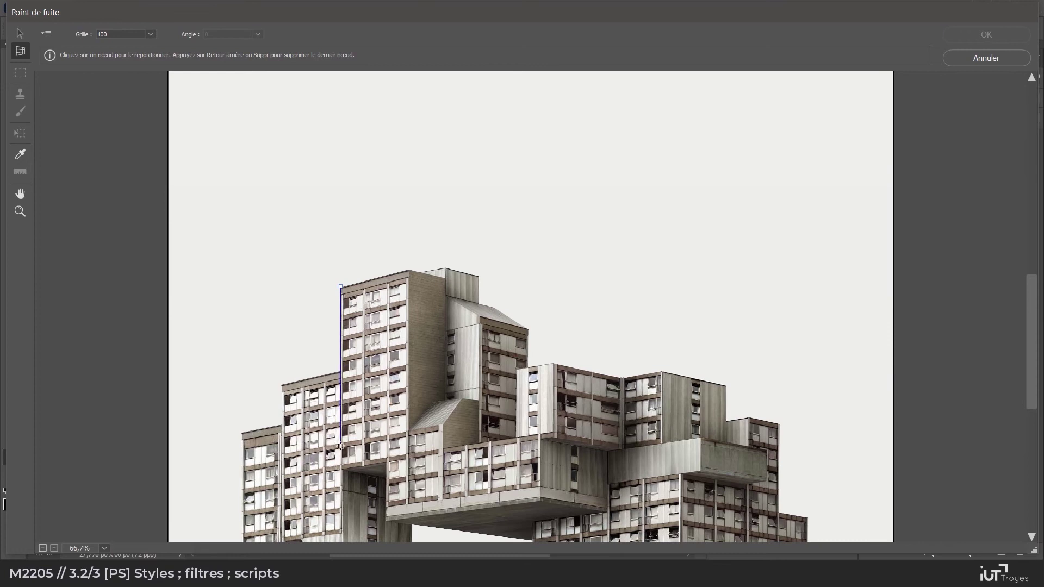
pyautogui.click(341, 468)
pyautogui.click(409, 459)
pyautogui.click(410, 269)
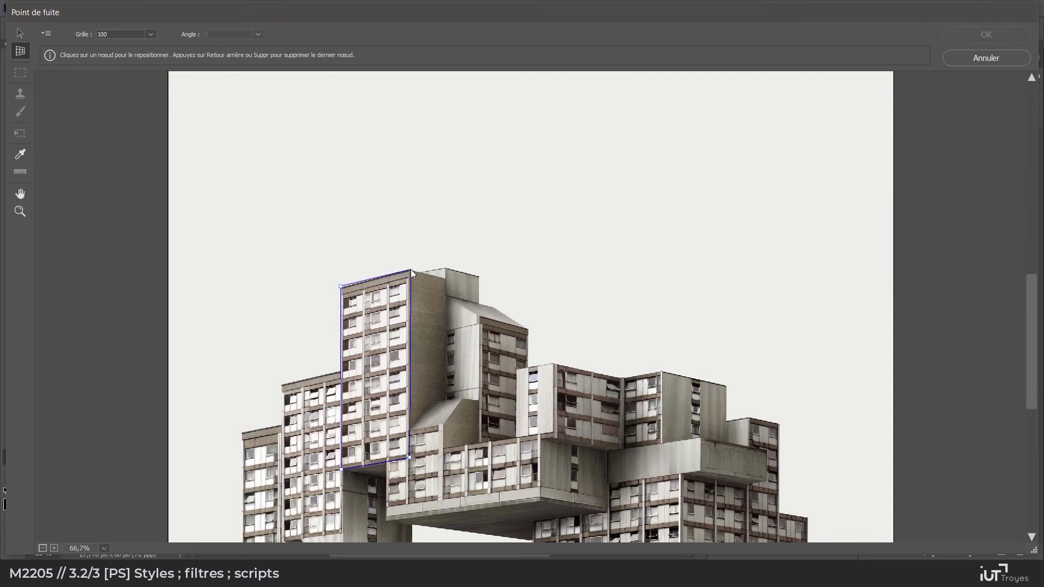
pyautogui.click(410, 269)
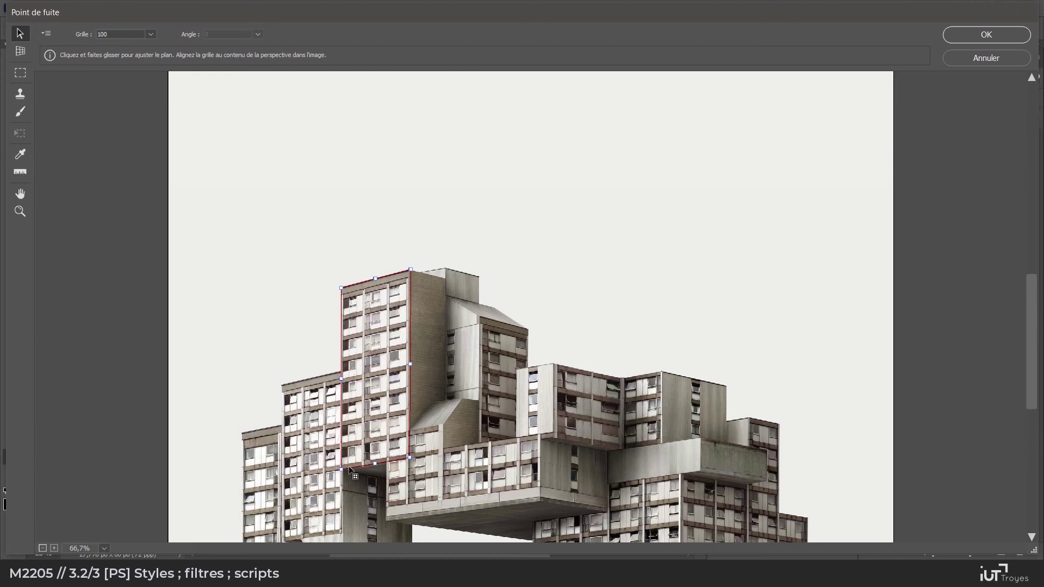
# Fine-tune the lower corners of the perspective plane so its grid follows the tallest tower's front facade
pyautogui.moveTo(409, 458); pyautogui.dragTo(408, 454)
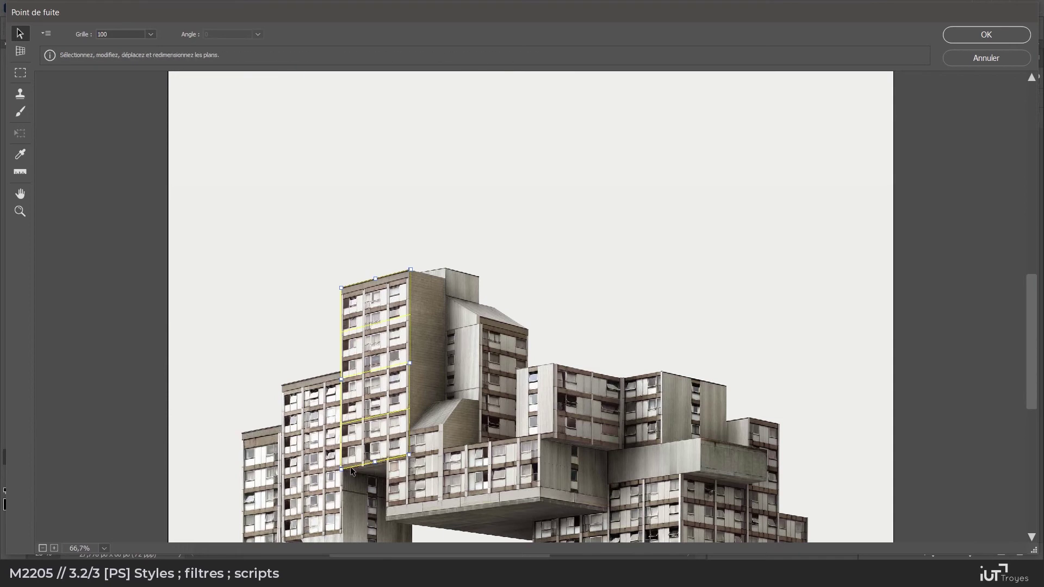
pyautogui.moveTo(341, 469); pyautogui.dragTo(340, 469)
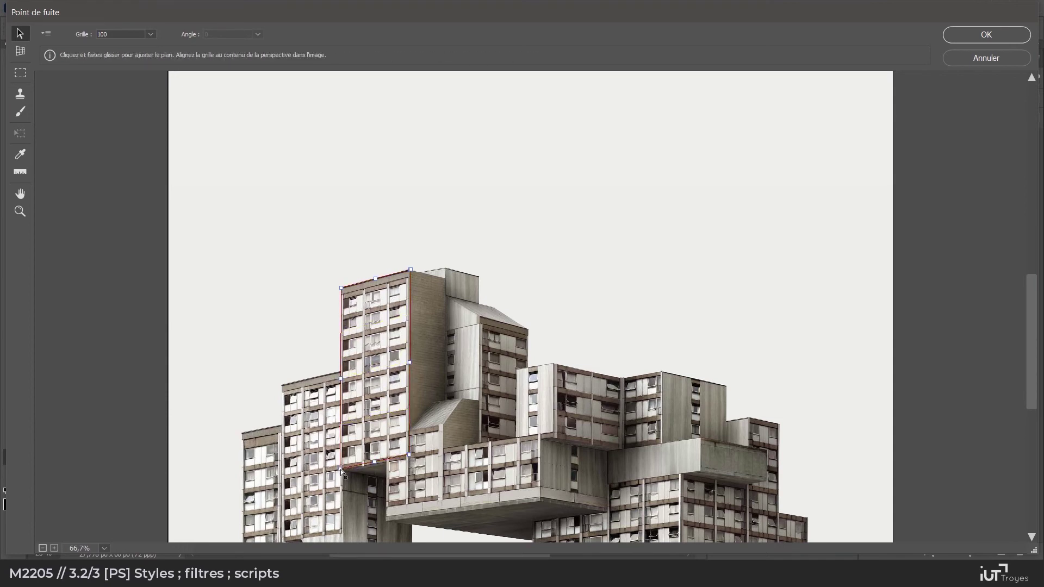
pyautogui.moveTo(409, 455); pyautogui.dragTo(410, 459)
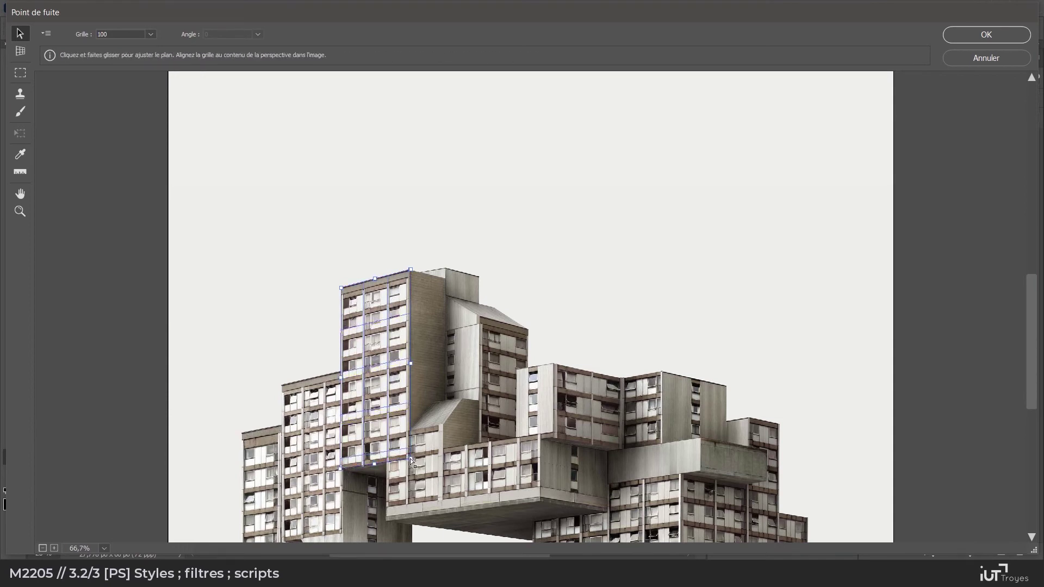
pyautogui.moveTo(411, 458)
pyautogui.mouseDown()
pyautogui.moveTo(404, 445)
pyautogui.moveTo(410, 457)
pyautogui.mouseUp()
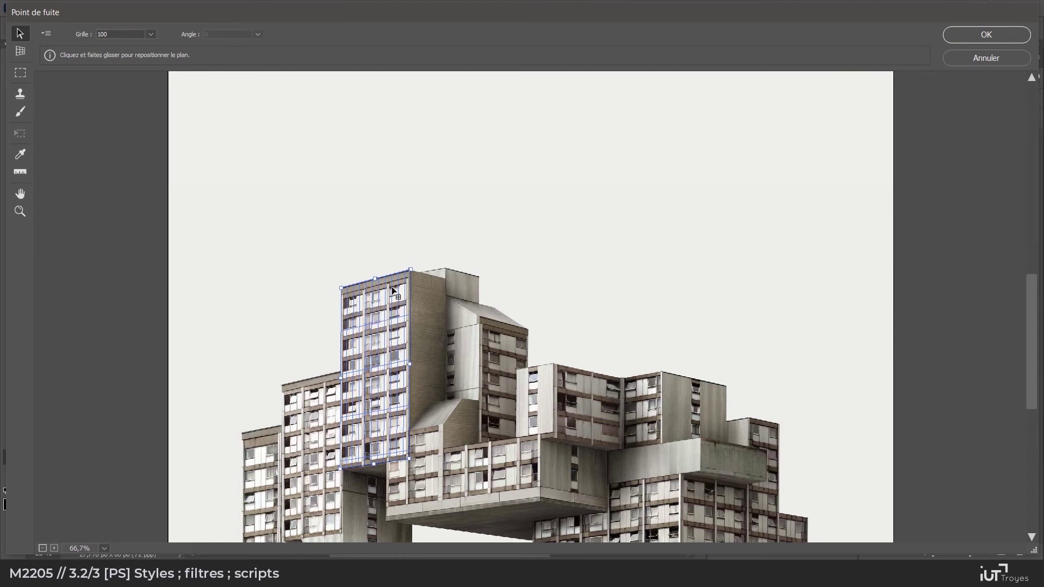
# Extend the plane far above the roof, copy the selected upper facade up into it and check the taller tower with Calque 1 toggled
pyautogui.moveTo(375, 279); pyautogui.dragTo(363, 75)
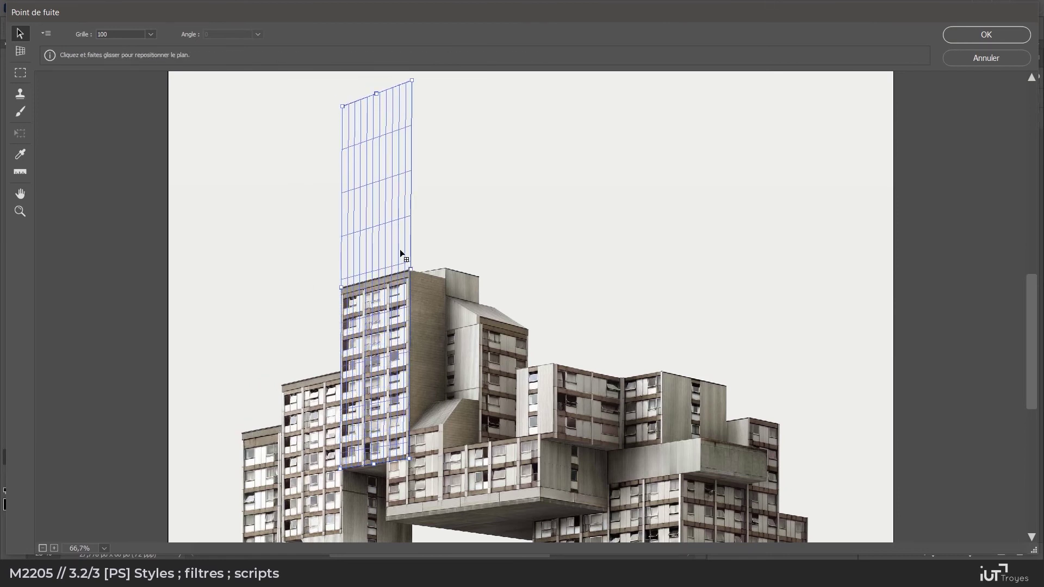
pyautogui.click(20, 73)
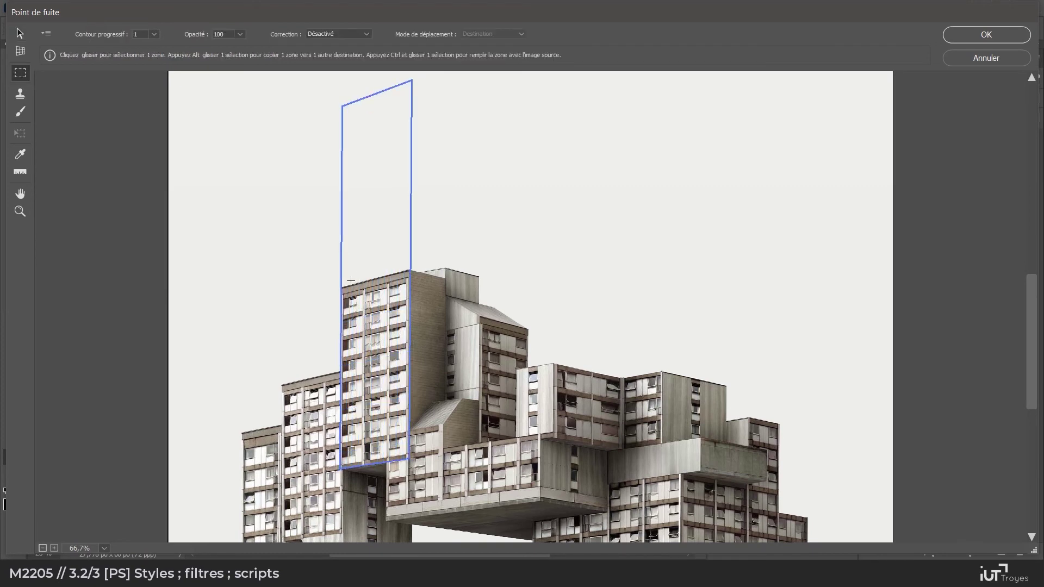
pyautogui.moveTo(341, 272); pyautogui.dragTo(421, 433)
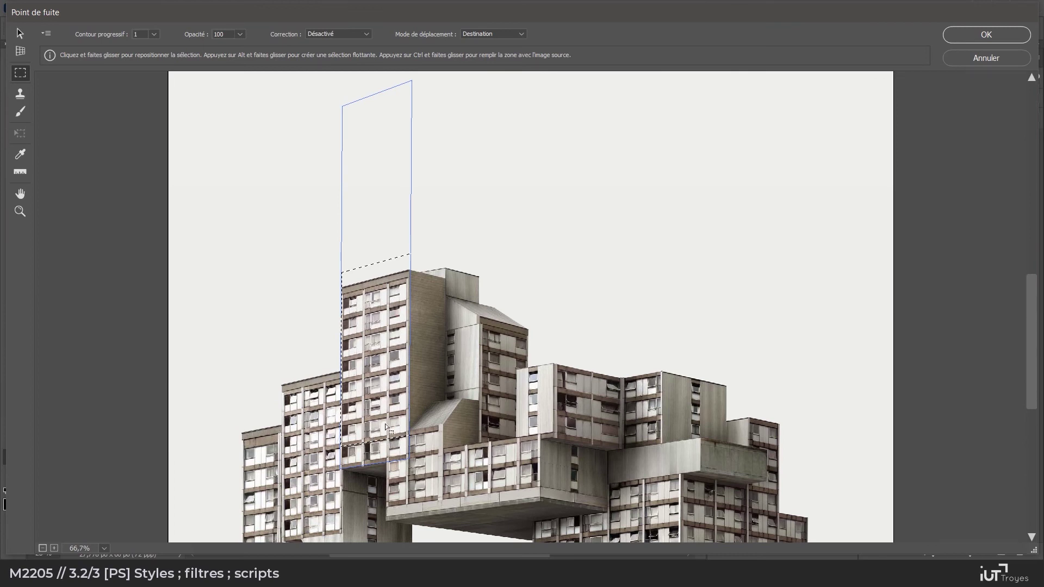
pyautogui.moveTo(373, 412); pyautogui.dragTo(378, 269)
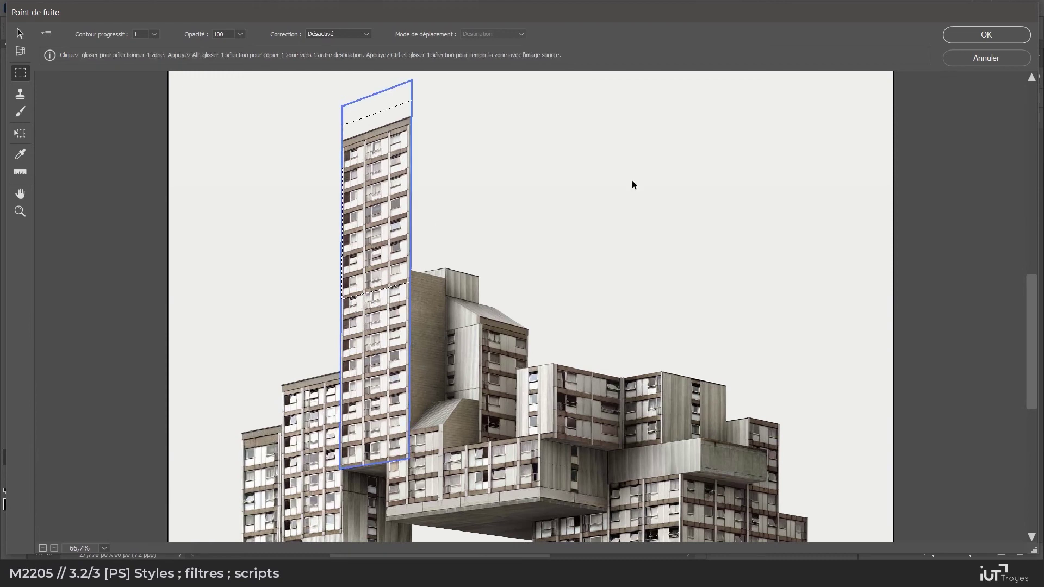
pyautogui.click(977, 34)
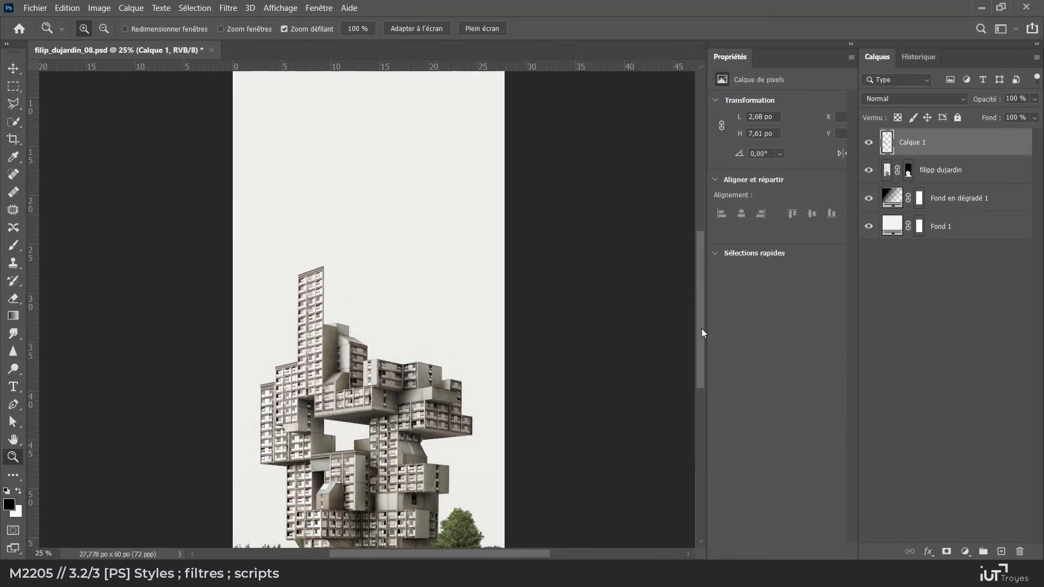
pyautogui.click(869, 143)
pyautogui.click(869, 143)
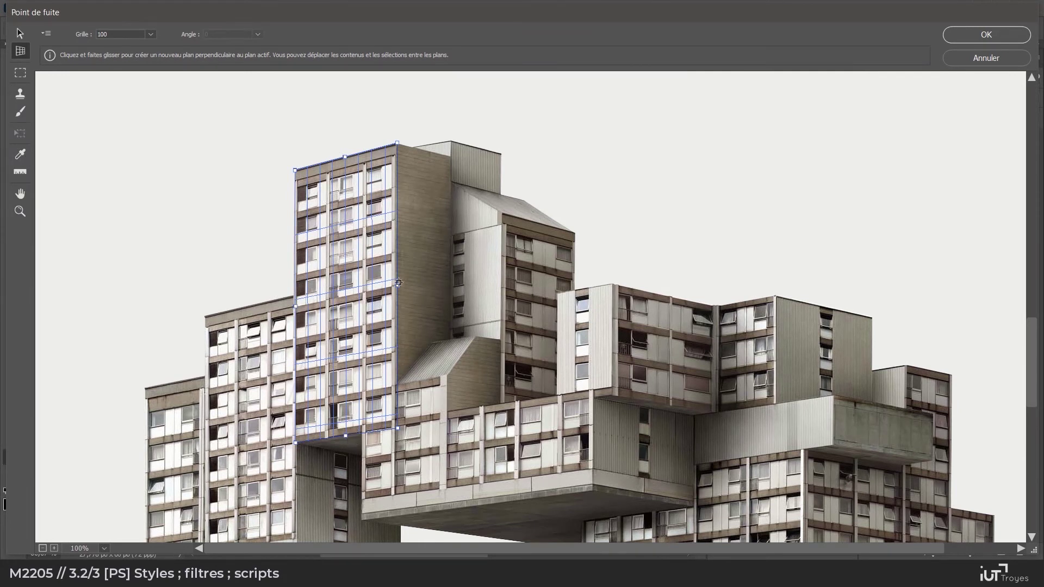
# Pull a perpendicular plane from the front plane over the tower's brown side wall and align its outer corners with the wall's perspective
pyautogui.moveTo(398, 285); pyautogui.dragTo(450, 301)
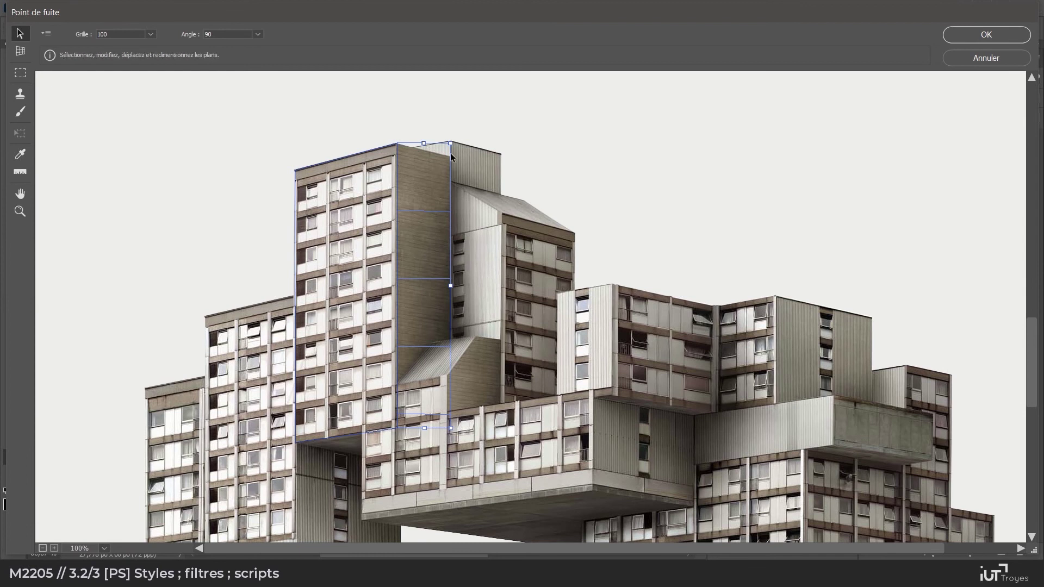
pyautogui.moveTo(453, 146); pyautogui.dragTo(454, 156)
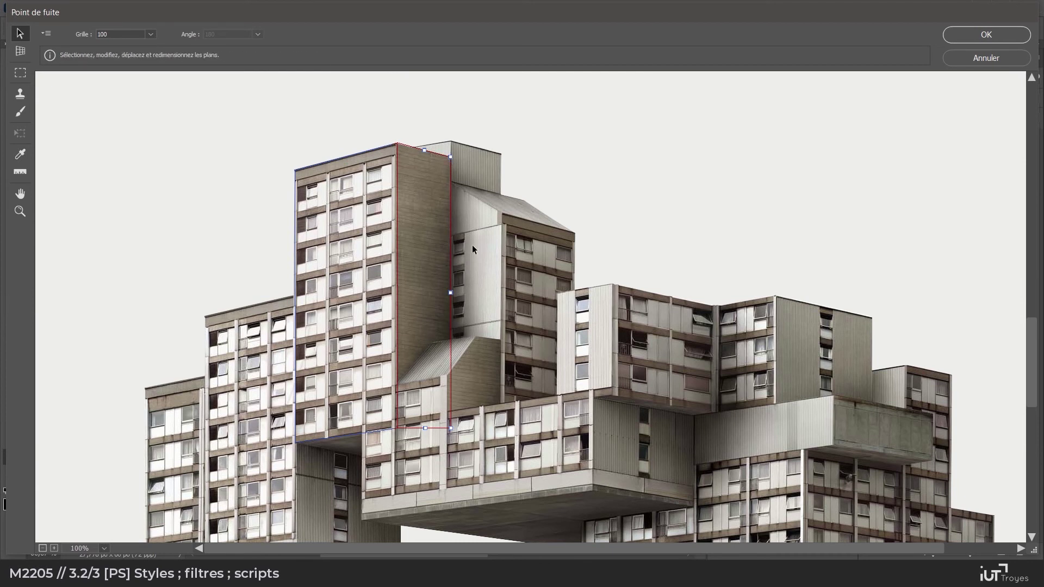
pyautogui.moveTo(452, 428); pyautogui.dragTo(451, 436)
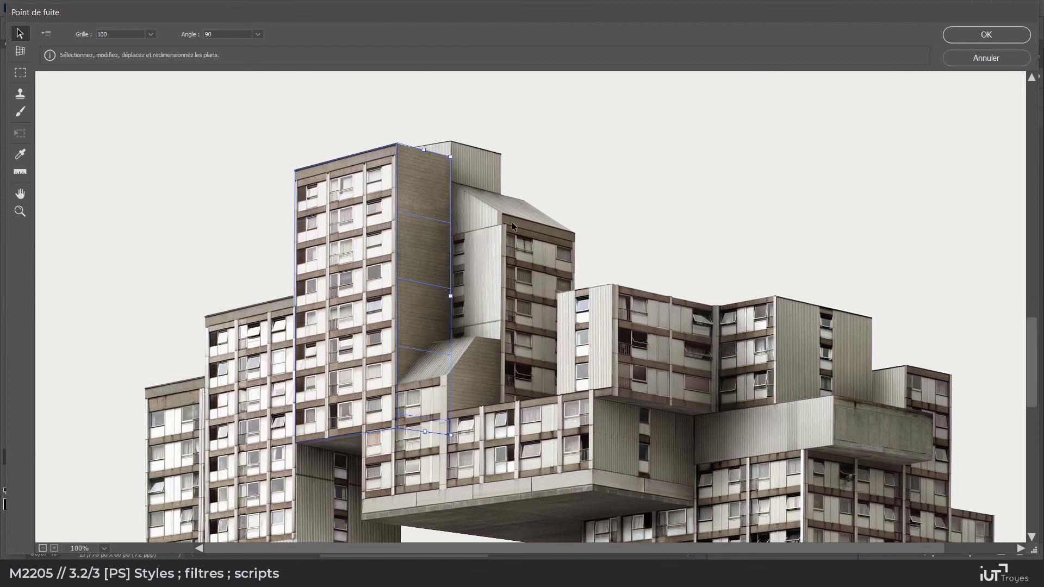
# Extend the side and front planes upward to the same height above the tower's roof
pyautogui.press('z')
pyautogui.keyDown('alt'); pyautogui.click(481, 190); pyautogui.keyUp('alt')
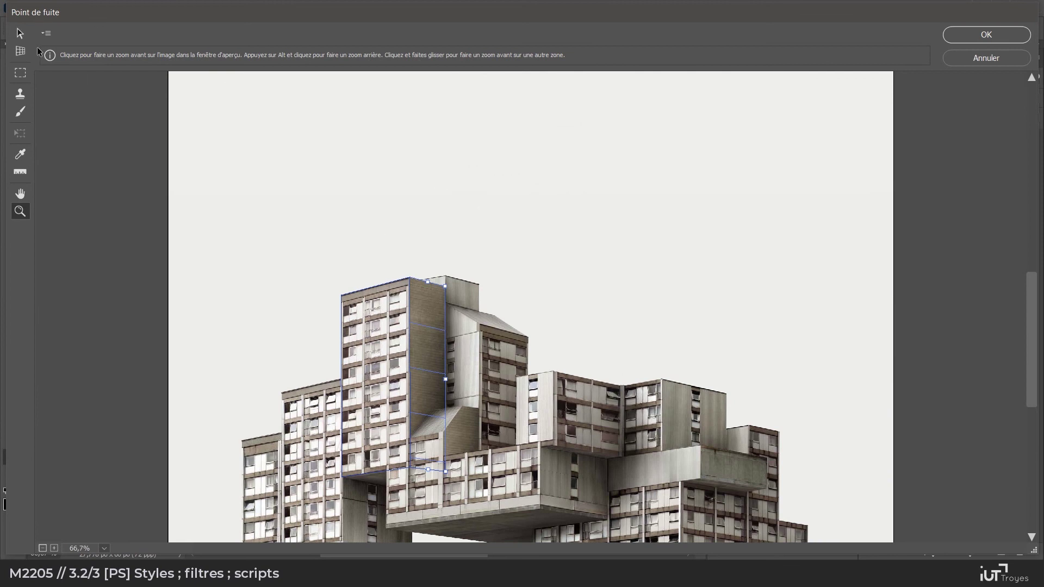
pyautogui.click(20, 34)
pyautogui.moveTo(429, 280); pyautogui.dragTo(425, 168)
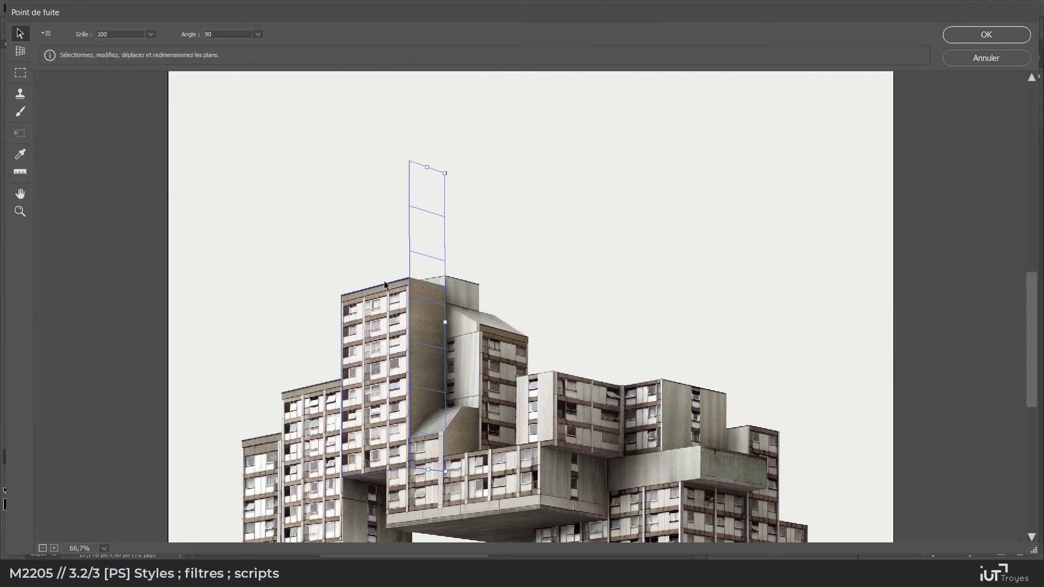
pyautogui.click(384, 287)
pyautogui.moveTo(380, 286); pyautogui.dragTo(380, 171)
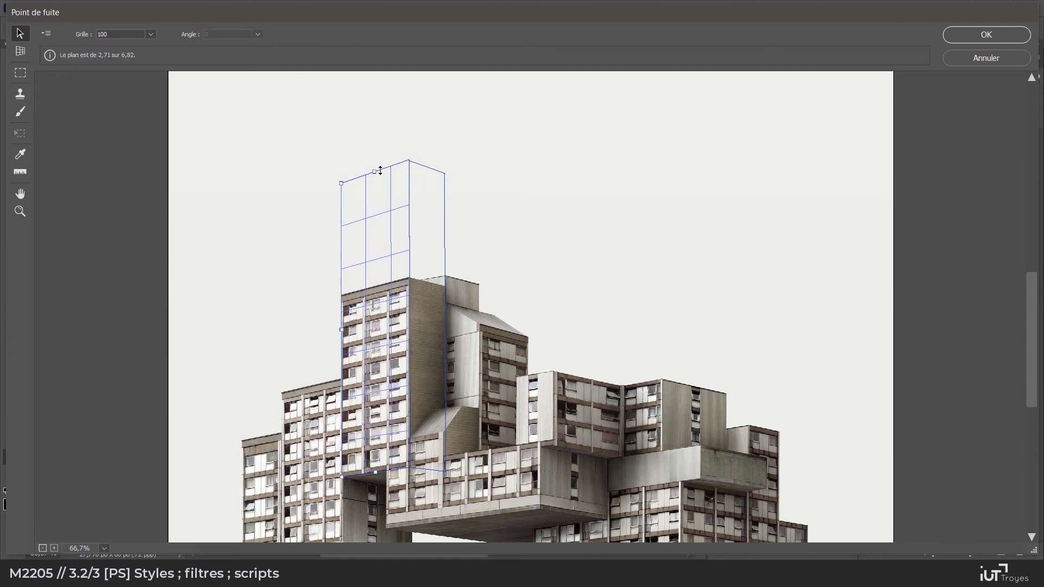
# Copy a selection wrapping the top of both tower faces upward along the planes and compare the result with Calque 1 hidden and shown
pyautogui.click(22, 74)
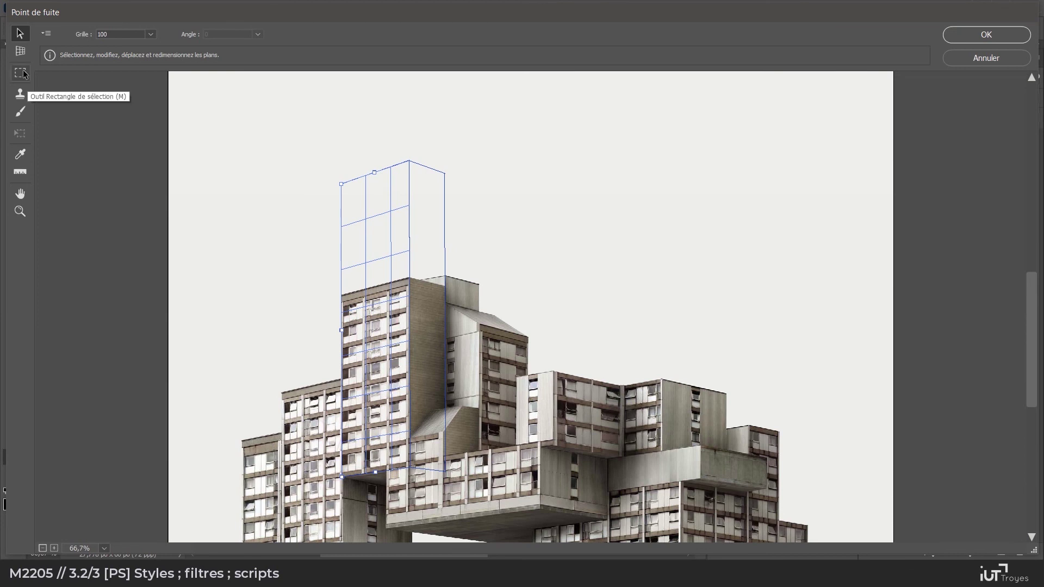
pyautogui.moveTo(342, 274); pyautogui.dragTo(433, 361)
pyautogui.moveTo(445, 375); pyautogui.dragTo(444, 362)
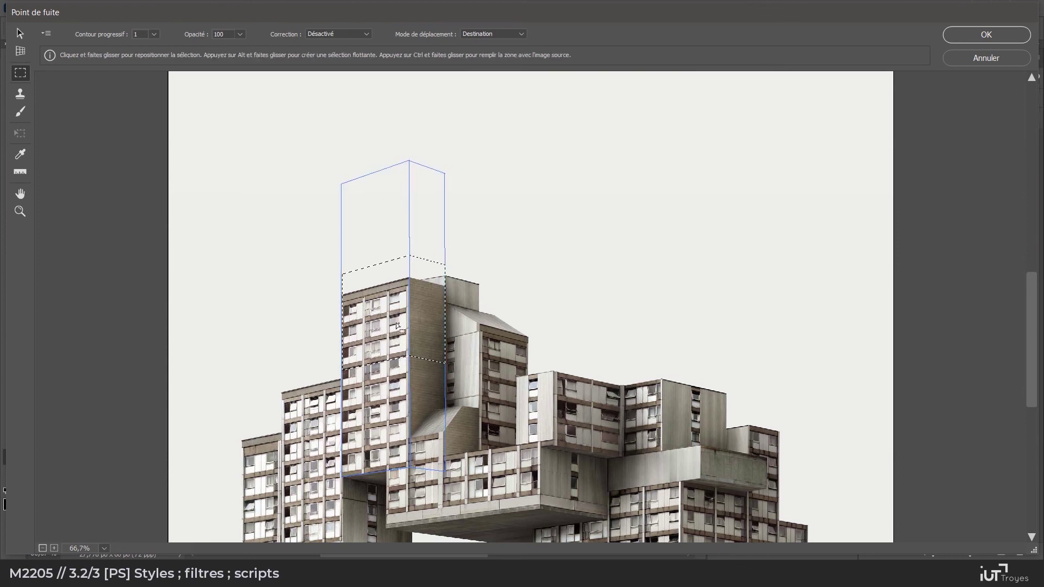
pyautogui.moveTo(395, 338); pyautogui.dragTo(395, 302)
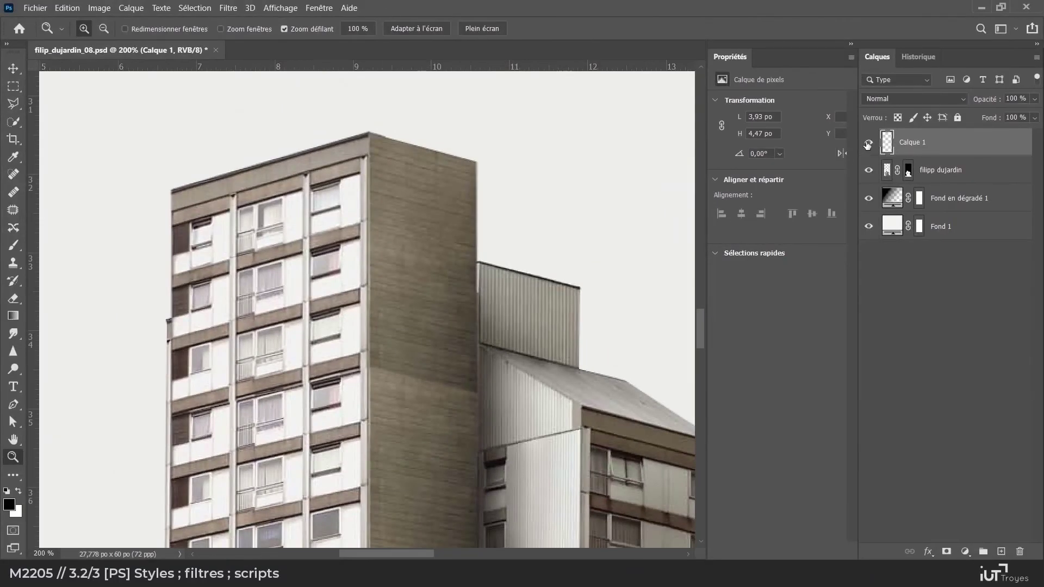
pyautogui.click(868, 144)
pyautogui.click(869, 144)
# Retouch the visible tonal seam on the tower's brown side wall with the Densité - tool
pyautogui.click(15, 370)
pyautogui.rightClick(14, 370)
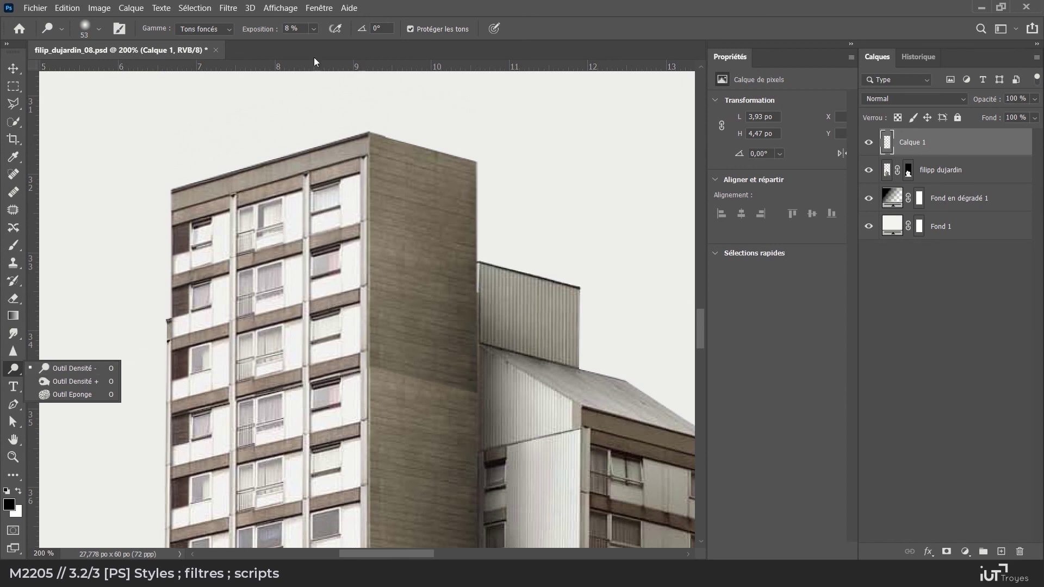
pyautogui.click(466, 372)
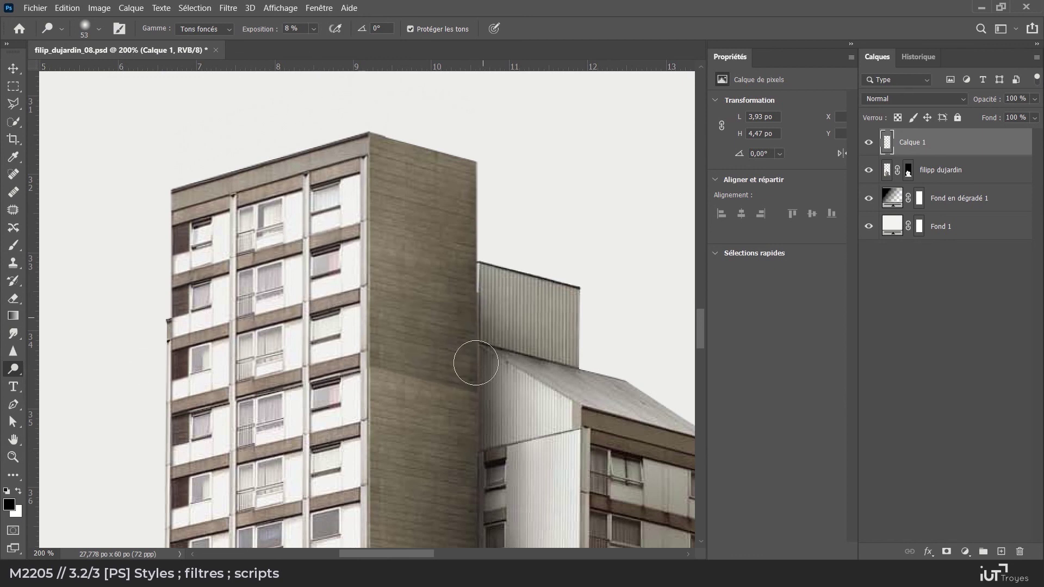
pyautogui.moveTo(429, 397)
pyautogui.mouseDown()
pyautogui.moveTo(429, 344)
pyautogui.moveTo(400, 326)
pyautogui.moveTo(379, 363)
pyautogui.moveTo(396, 343)
pyautogui.moveTo(475, 373)
pyautogui.moveTo(454, 395)
pyautogui.moveTo(450, 485)
pyautogui.mouseUp()
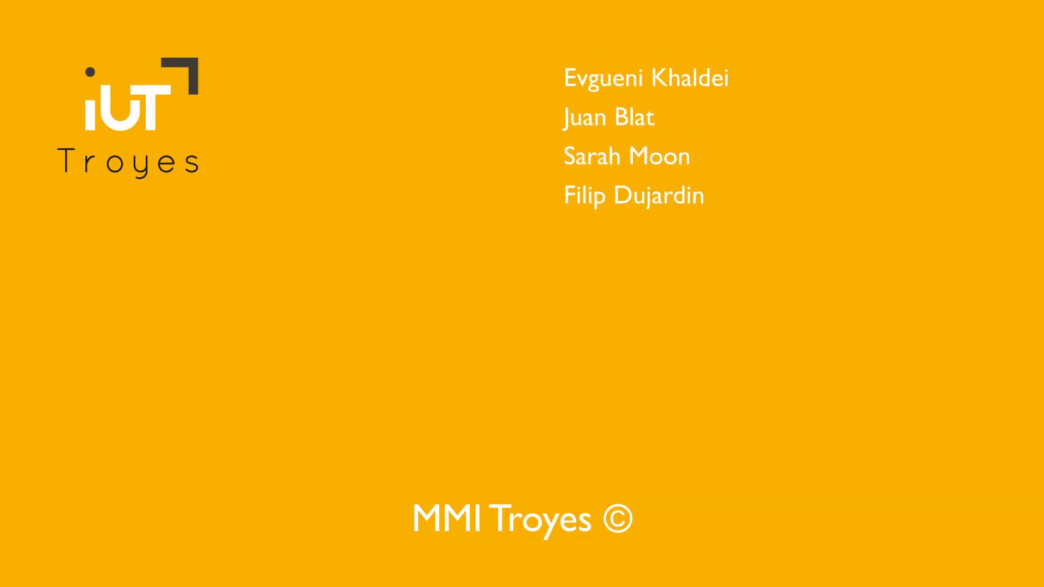